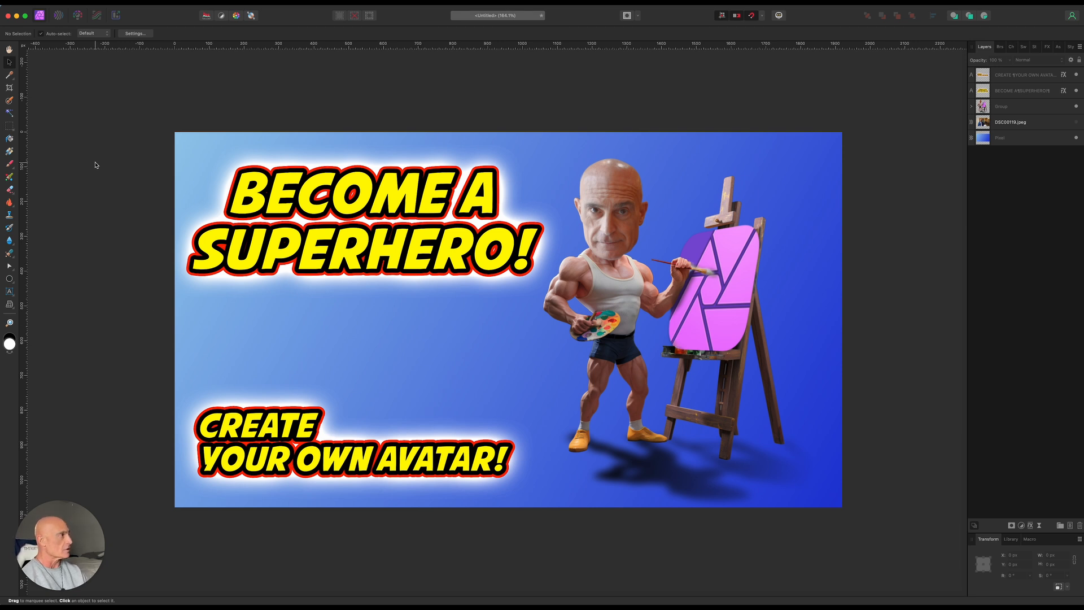
Step: Create a new blank 1920 × 1080 px document from the Social Media Story Post preset
click(80, 6)
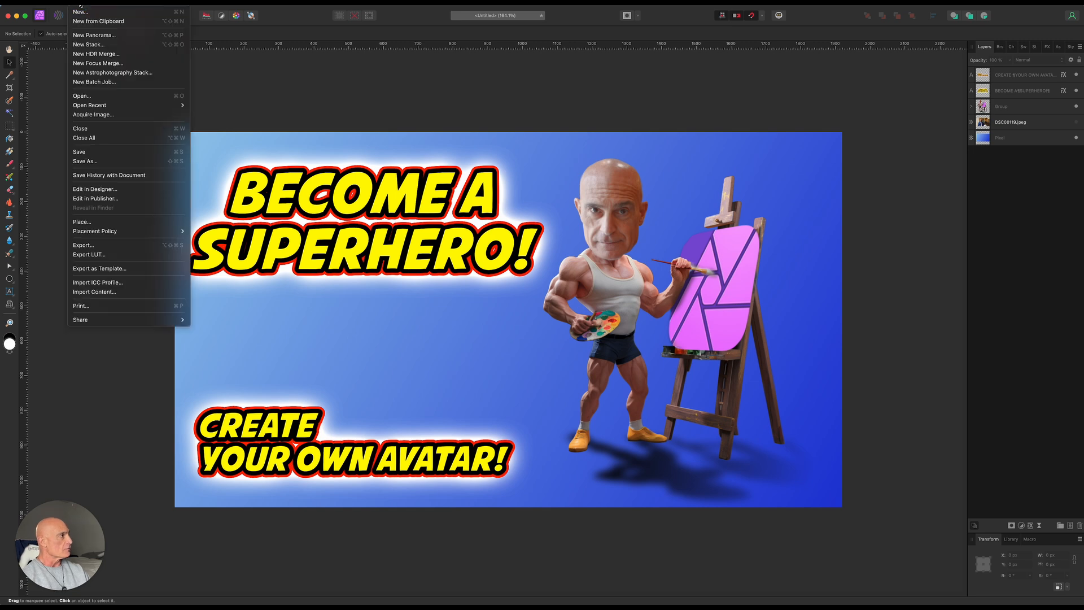
click(80, 11)
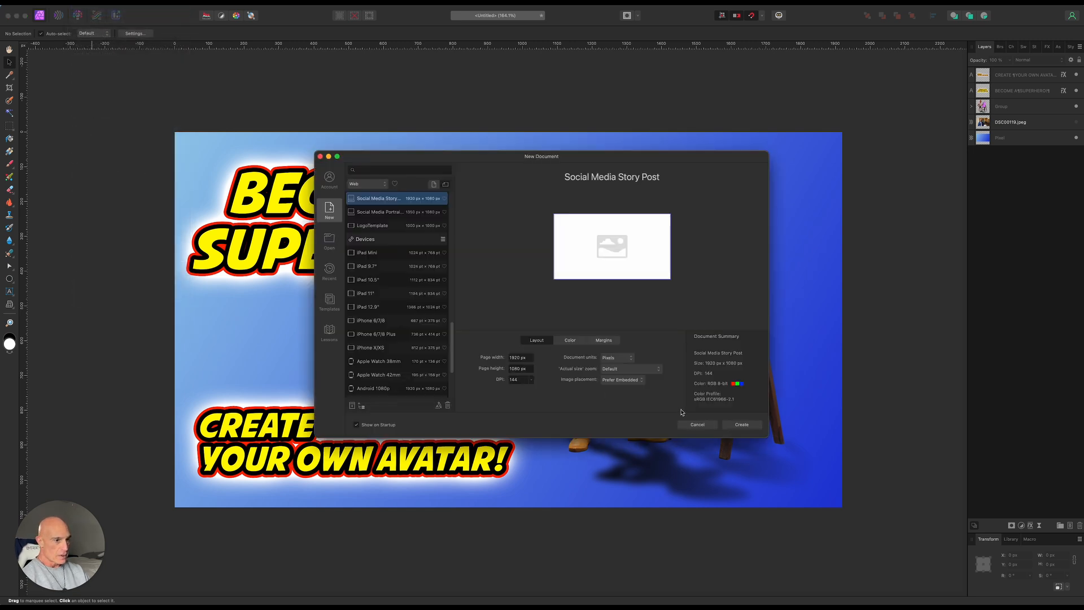
click(742, 424)
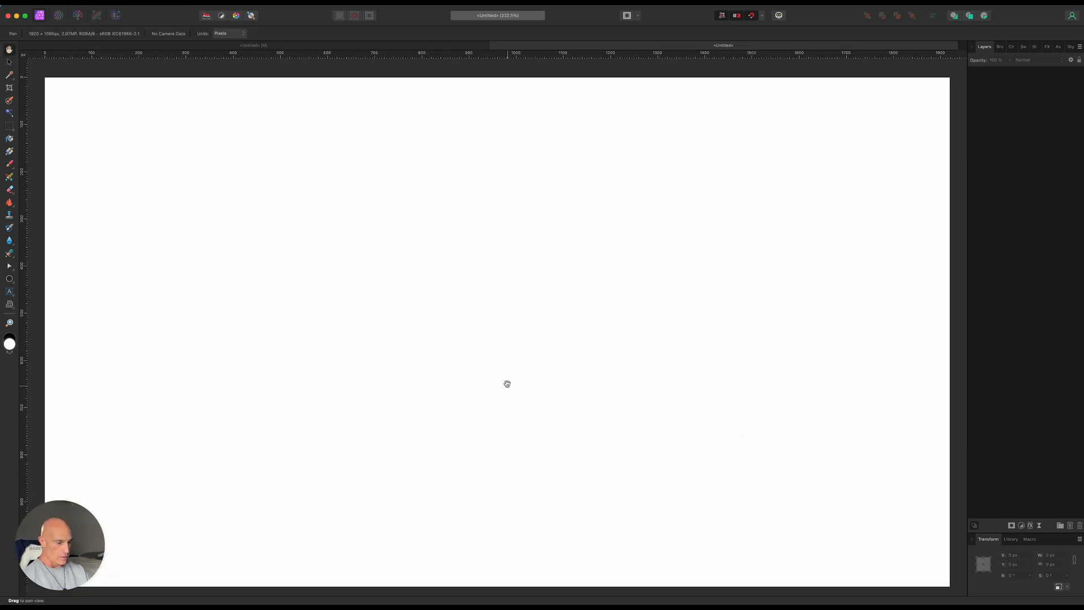
alt+click(451, 370)
scroll(450, 370, down, 2)
drag(499, 399, 509, 377)
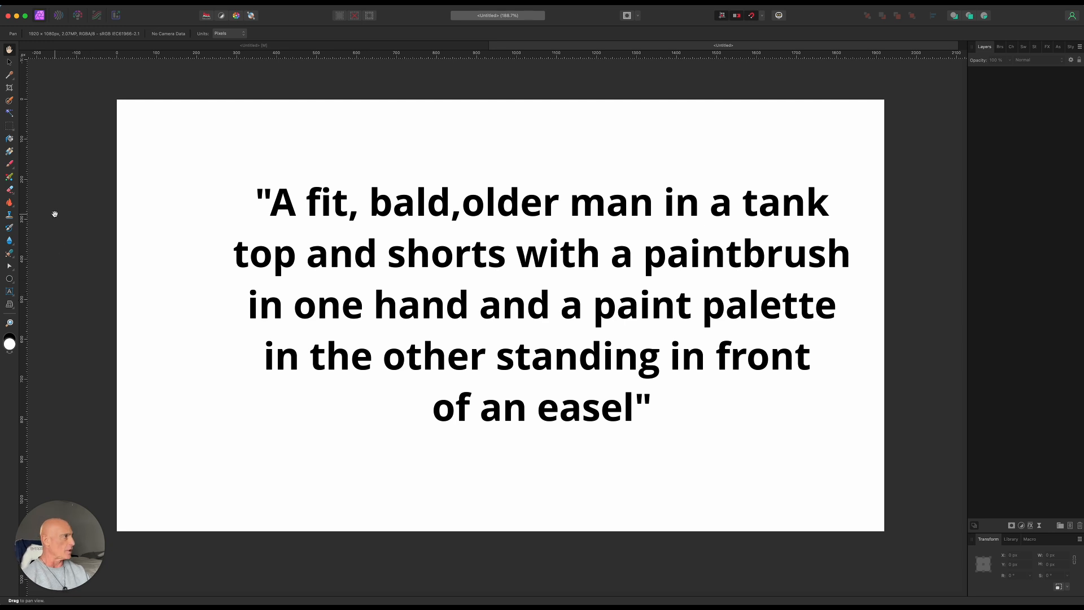
Step: Place the background-removed man-and-easel PNG from CaricatureTut about 1013 px wide near the page centre, then Rasterize & Trim its layer
click(79, 2)
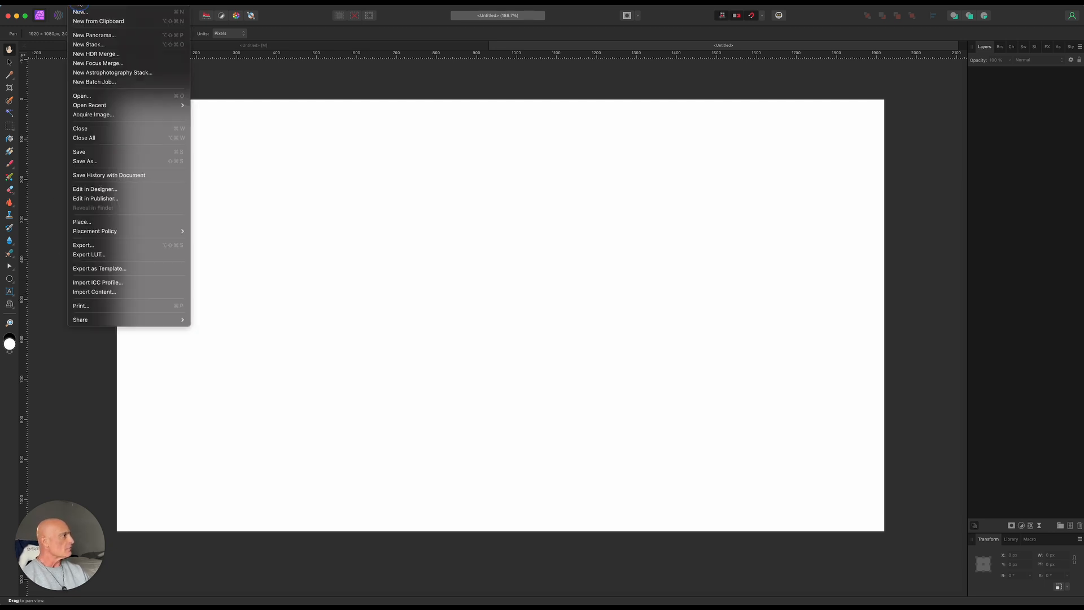
click(89, 225)
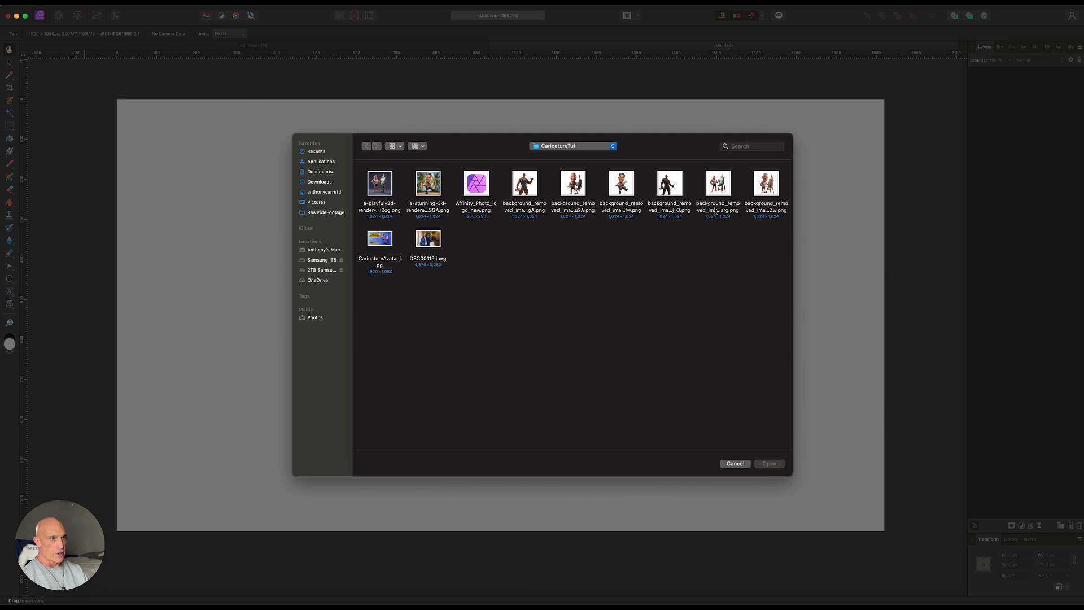
click(720, 183)
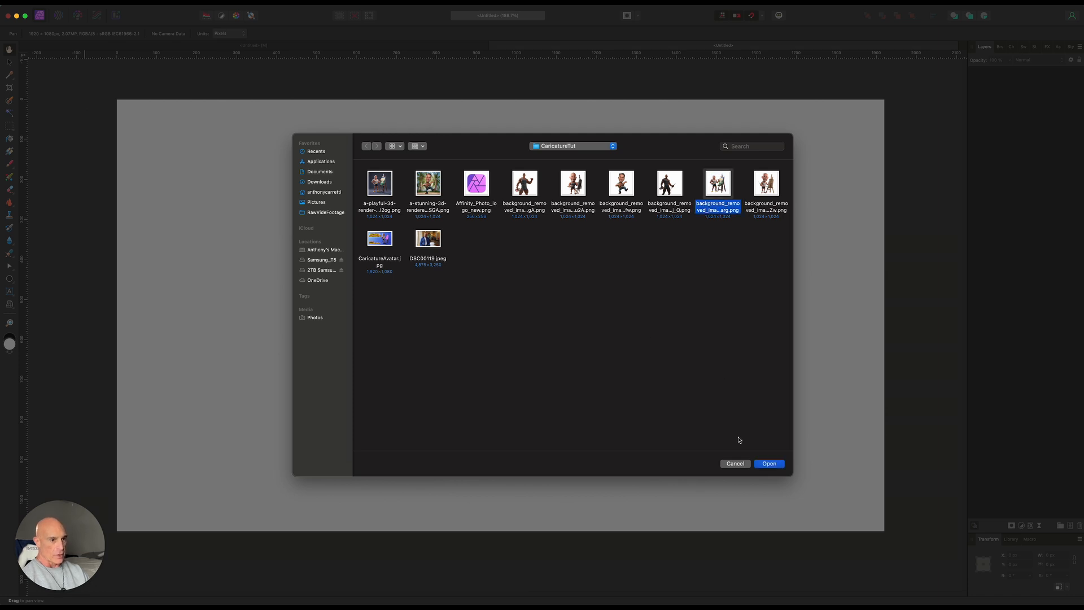
click(771, 463)
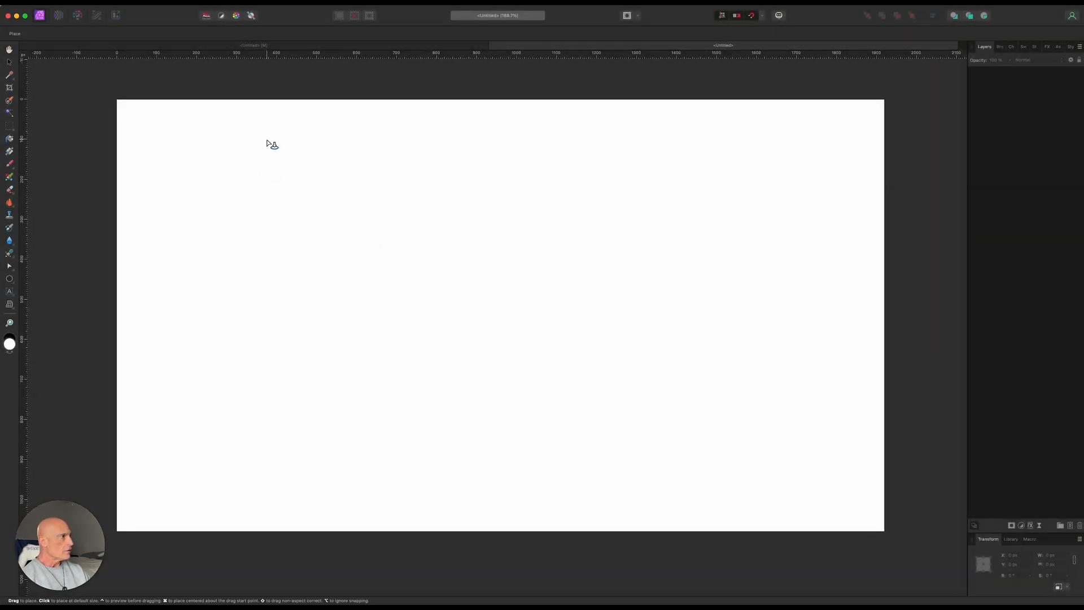
mouse_move(264, 120)
mouse_down()
mouse_move(531, 323)
mouse_move(740, 453)
mouse_up()
drag(512, 347, 576, 332)
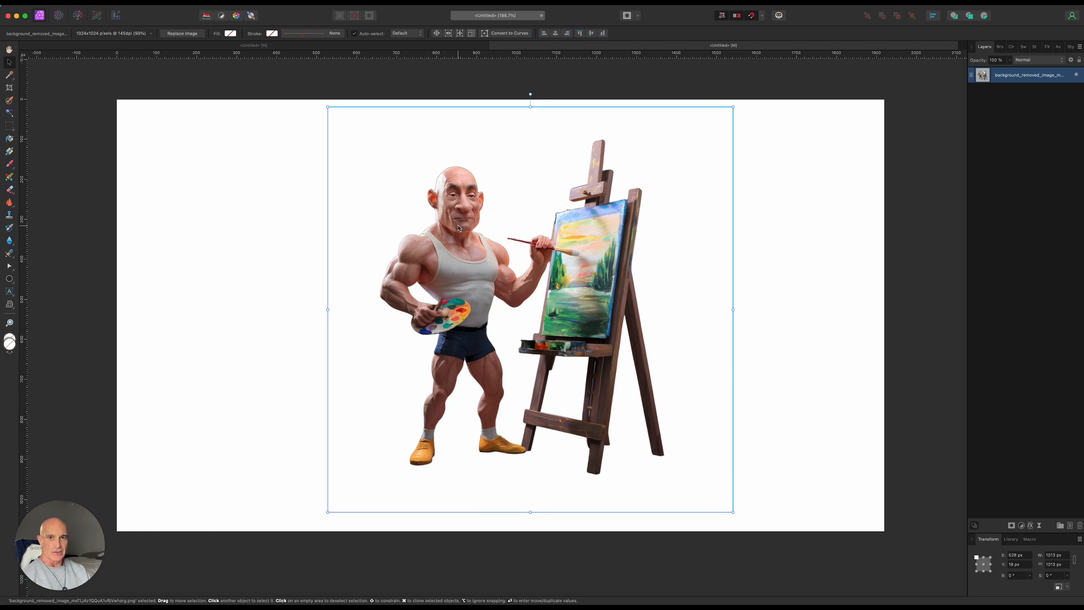
right_click(1020, 76)
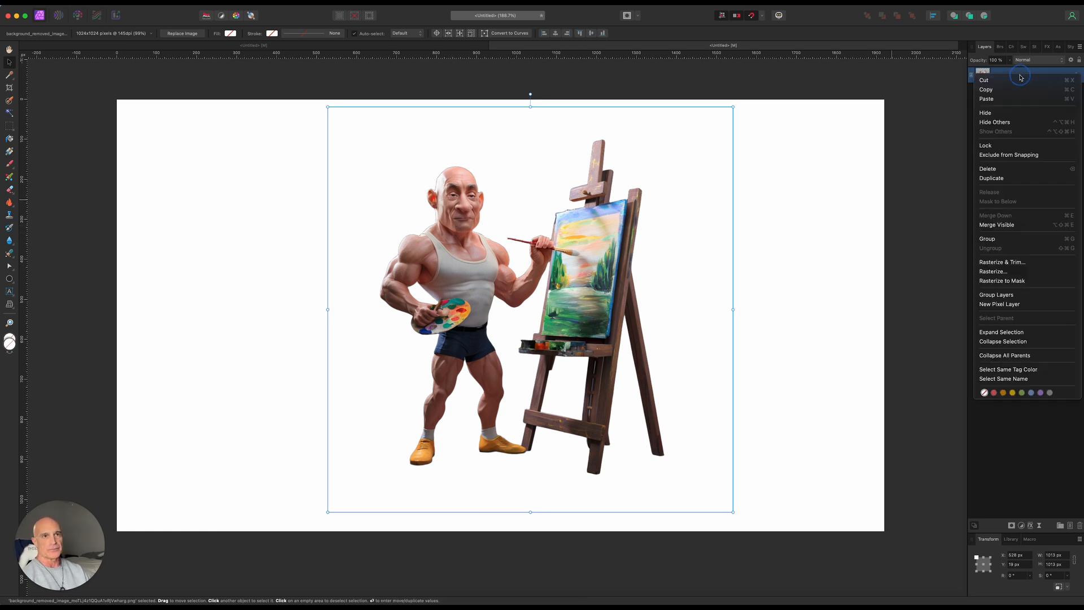
click(1000, 261)
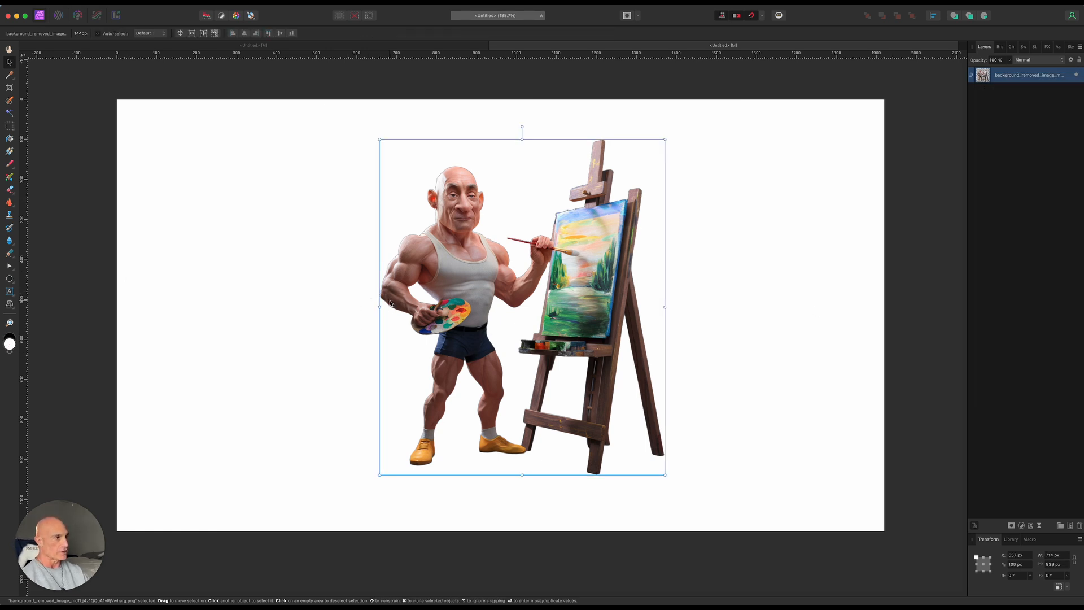
Step: Place the photo DSC00119.jpeg about 1596 px wide over the cartoon image, and Rasterize & Trim its layer
click(79, 3)
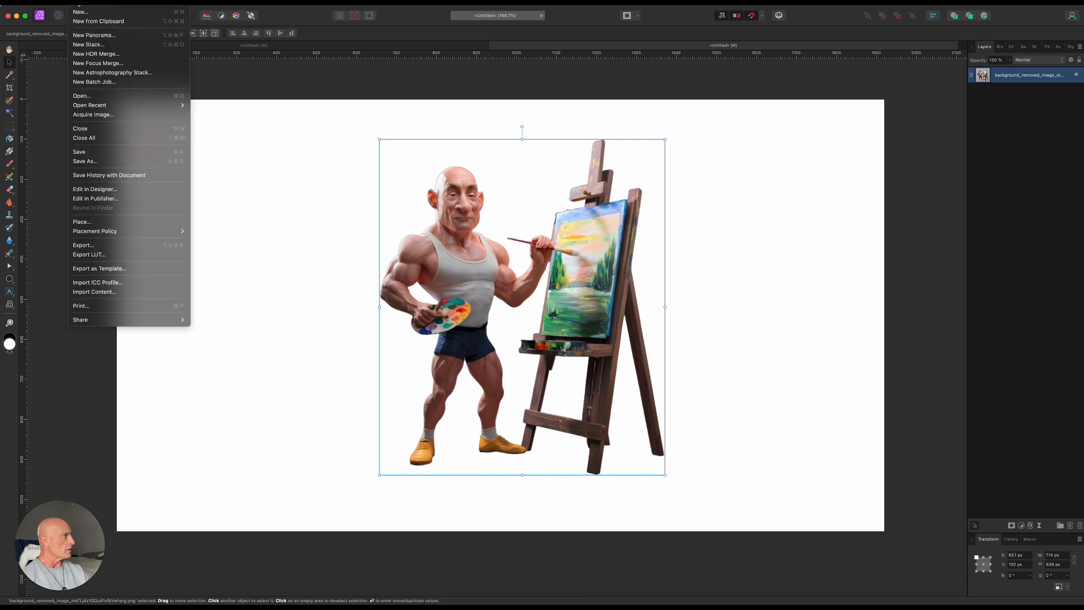
click(82, 221)
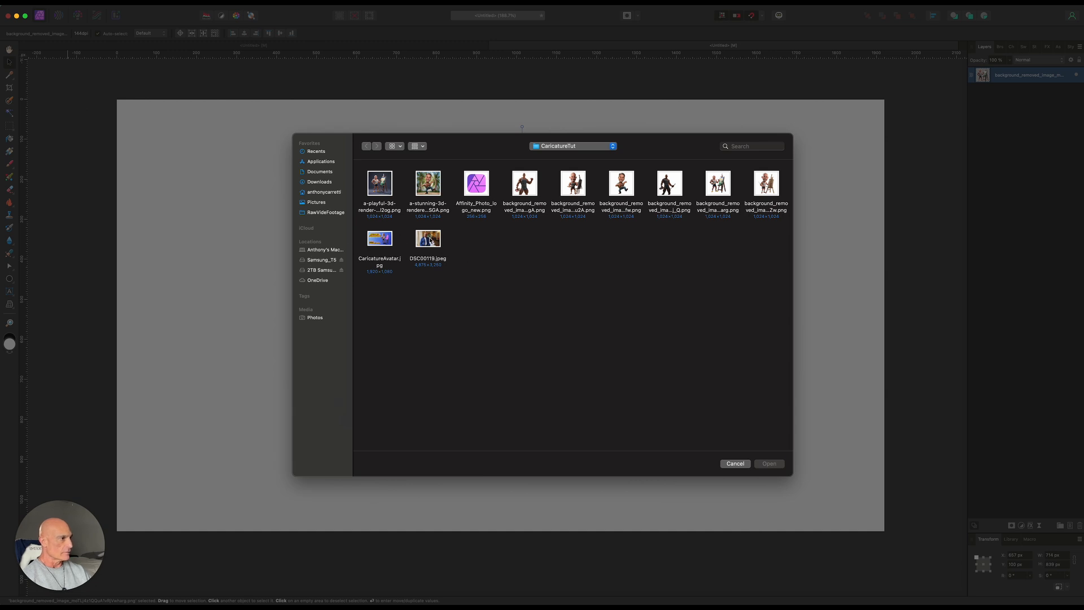
double_click(430, 240)
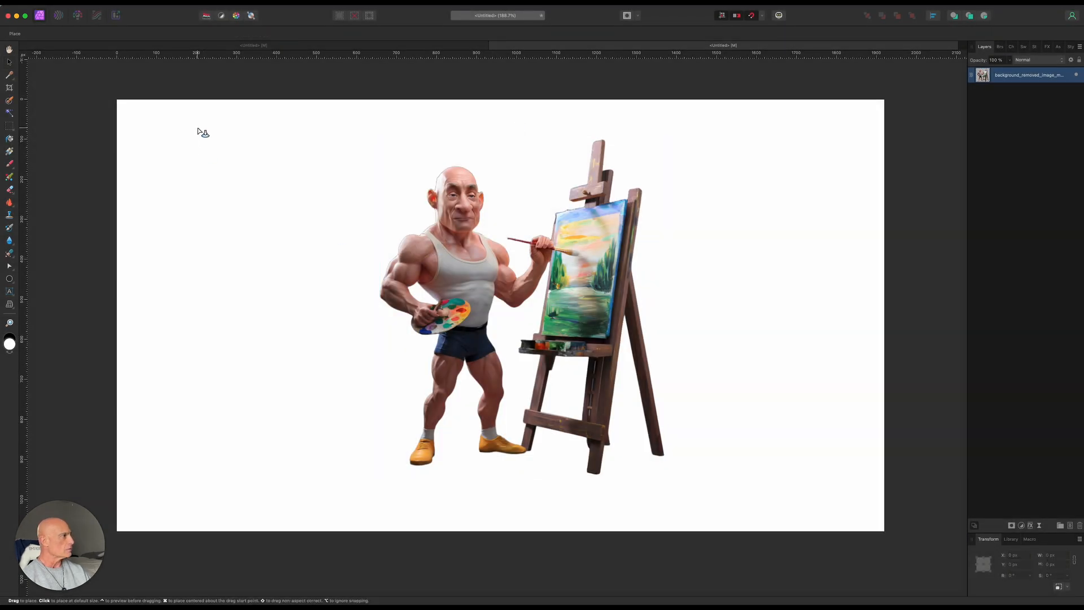
drag(194, 106, 806, 576)
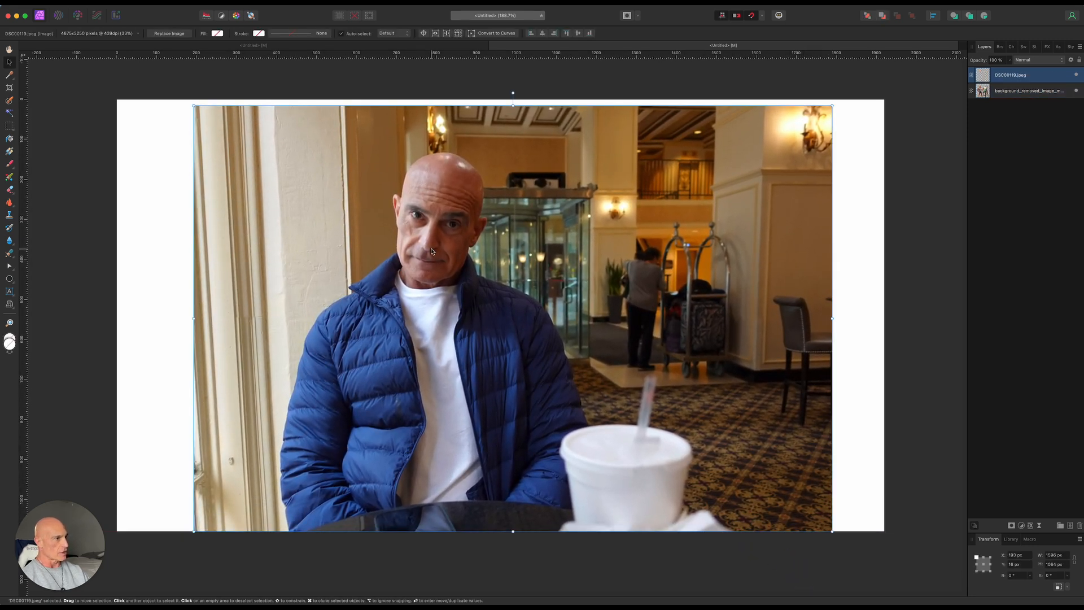
drag(431, 250, 452, 260)
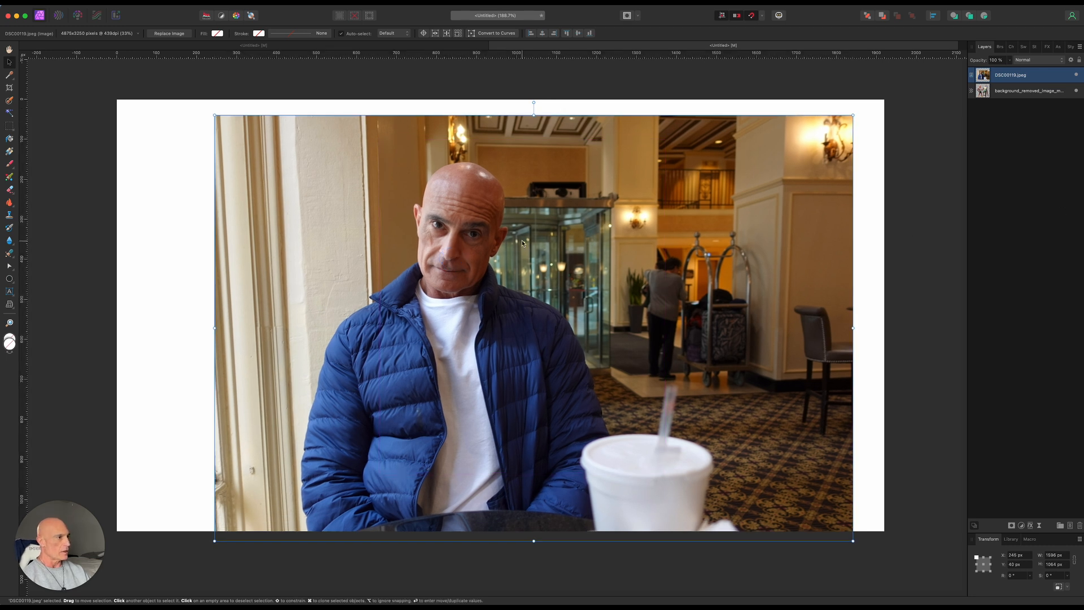
right_click(1020, 77)
click(1002, 264)
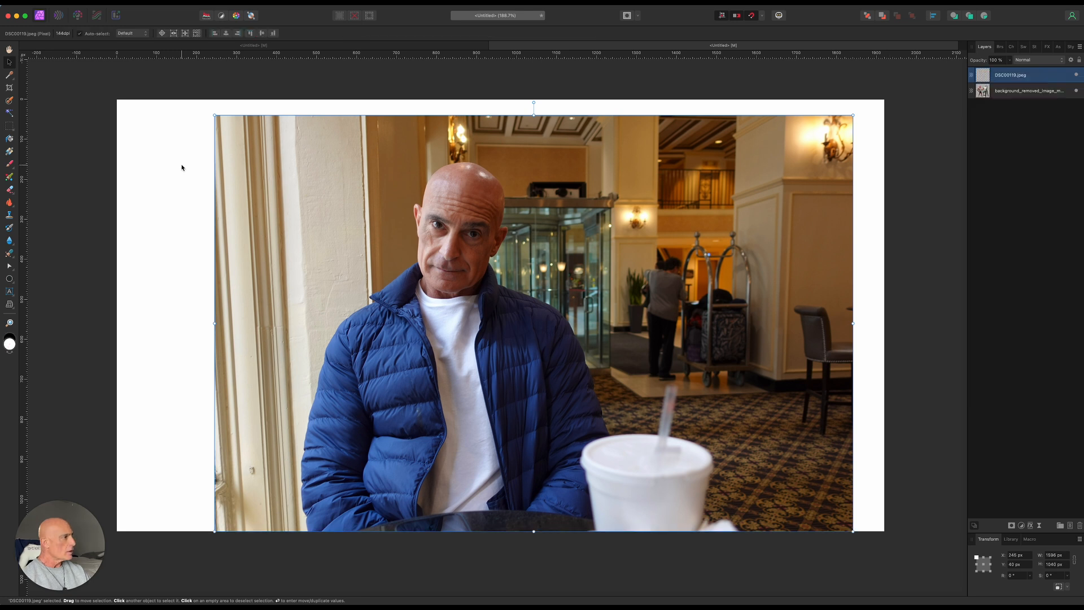
Step: Select the man's head in the photo with the Selection Brush at a width of 52.1 px
click(9, 101)
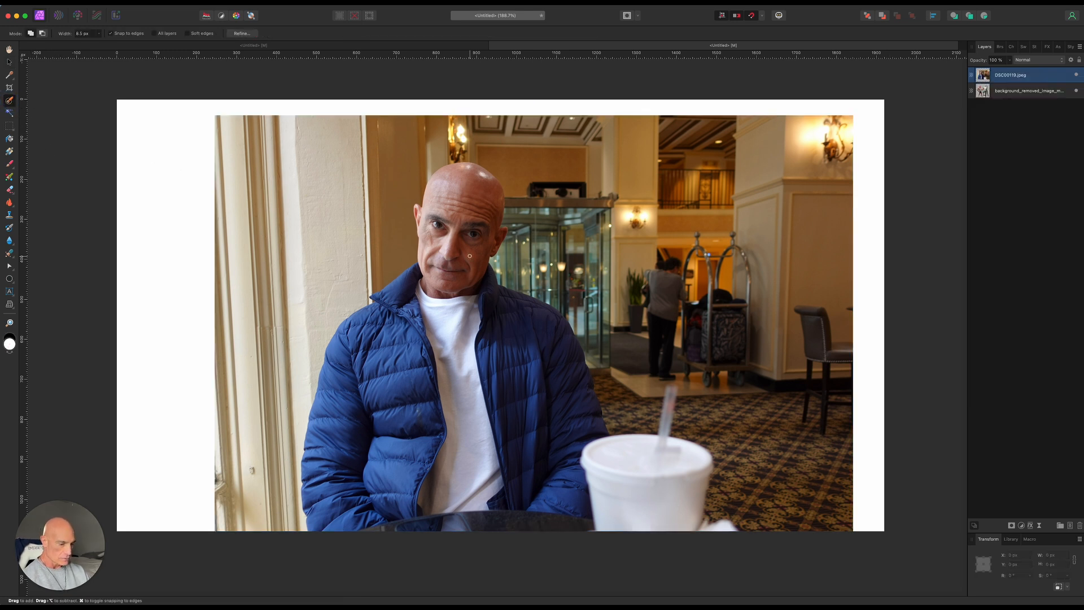
key(])
key(])
key(])
key(])
key(])
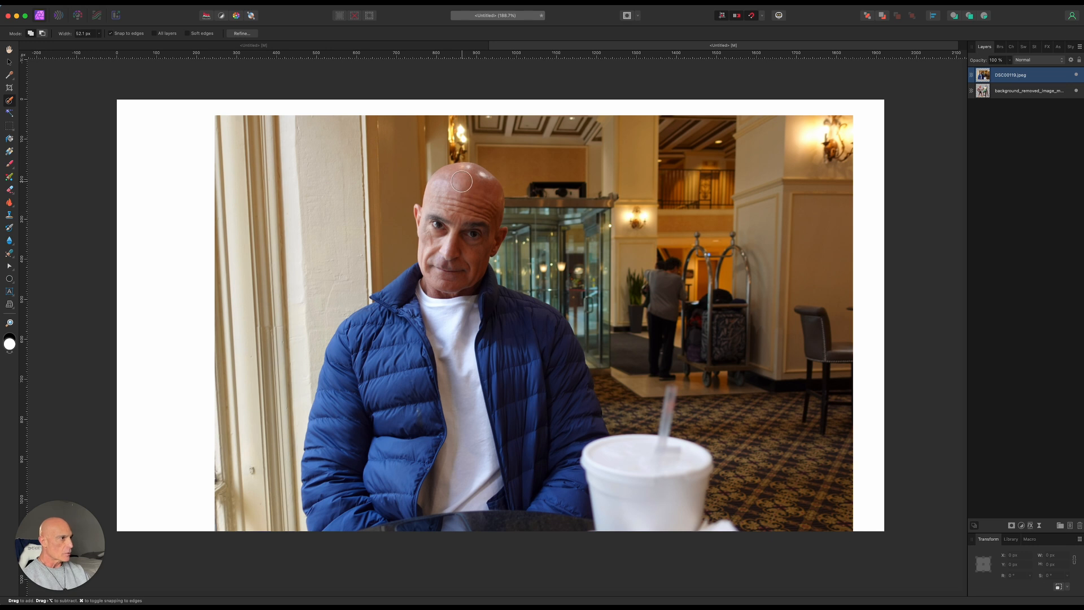
mouse_move(463, 183)
mouse_down()
mouse_move(474, 234)
mouse_move(475, 207)
mouse_up()
Step: Refine the head selection with a 0.5 px feather and 0.4 px smoothing, output as a selection
scroll(473, 244, up, 3)
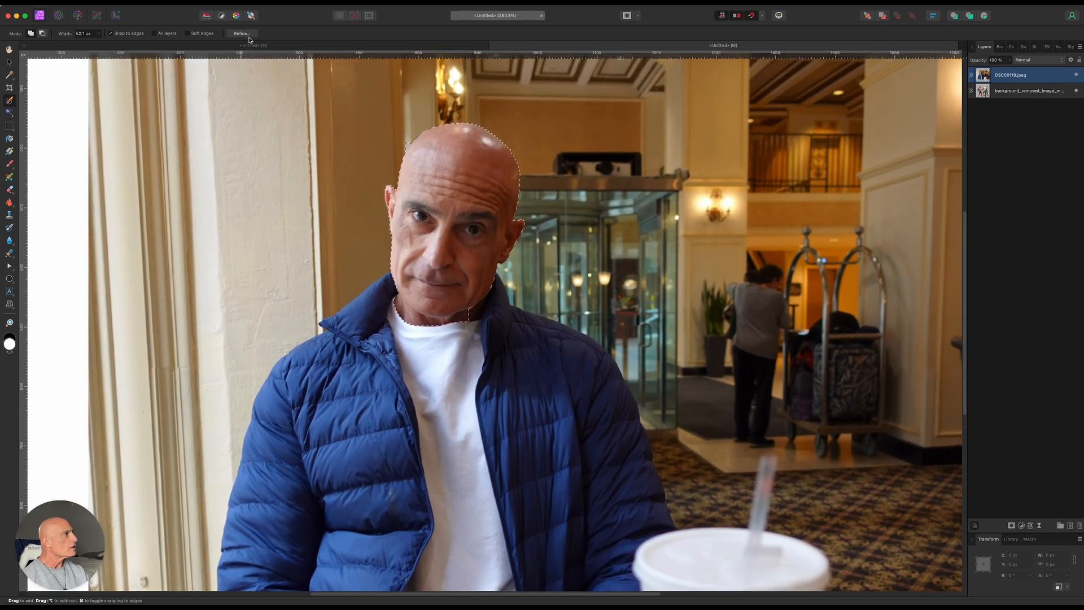
click(248, 35)
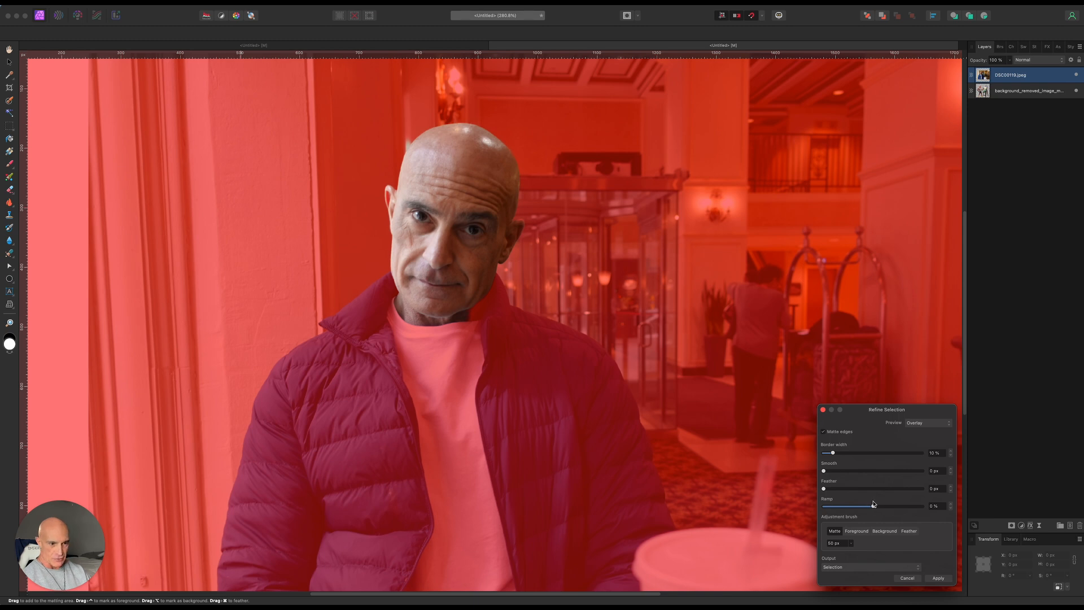
drag(824, 492, 835, 492)
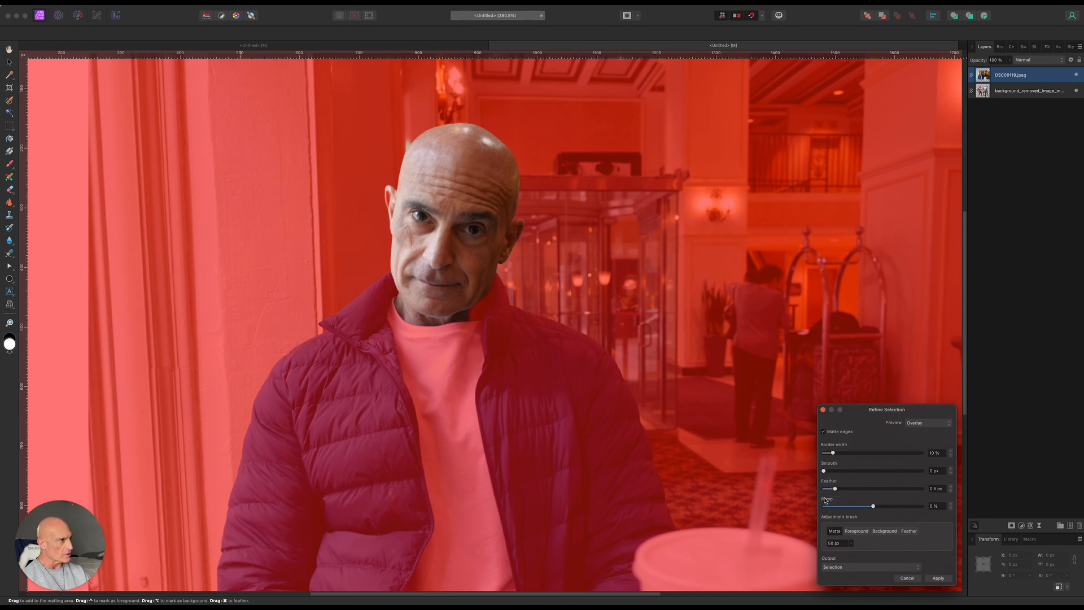
drag(825, 473, 836, 473)
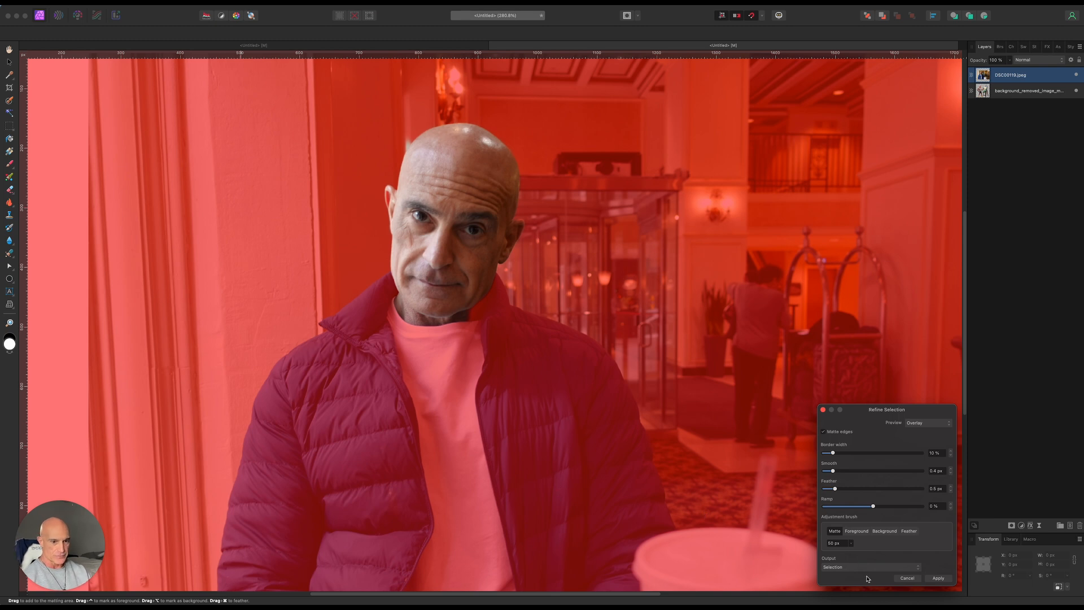
click(937, 578)
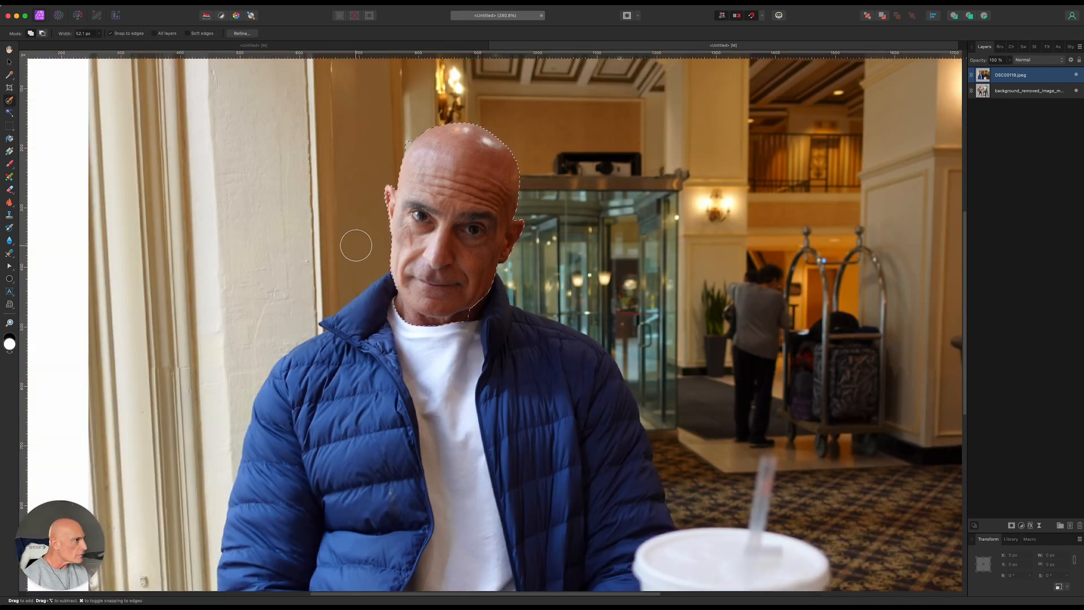
Step: Reduce the selection brush to 23.1 px and subtract the stray background beside the crown of the head
scroll(389, 234, up, 2)
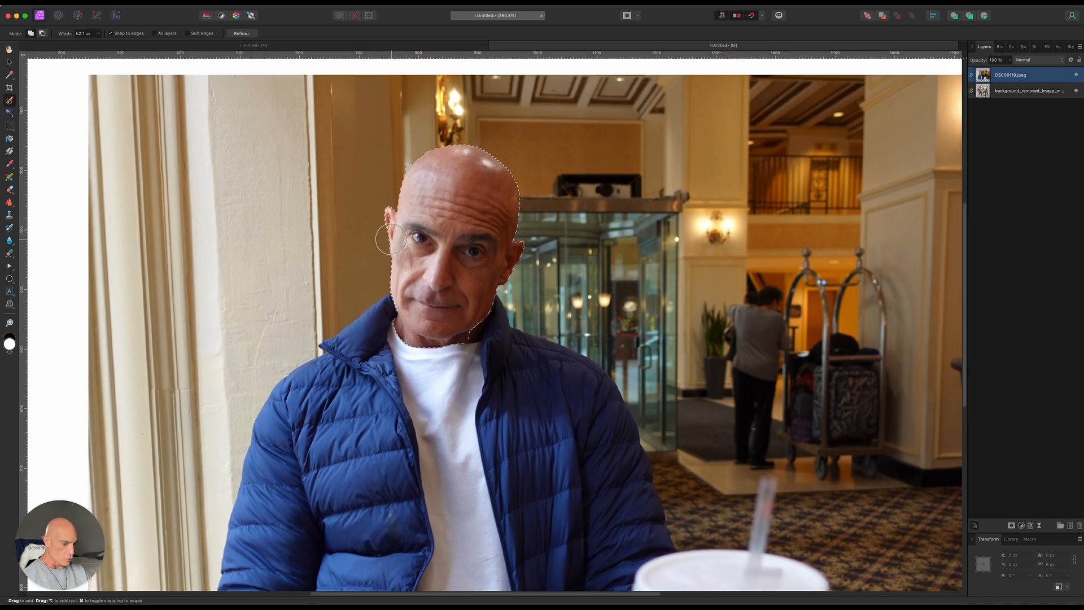
scroll(391, 239, left, 2)
scroll(400, 244, up, 3)
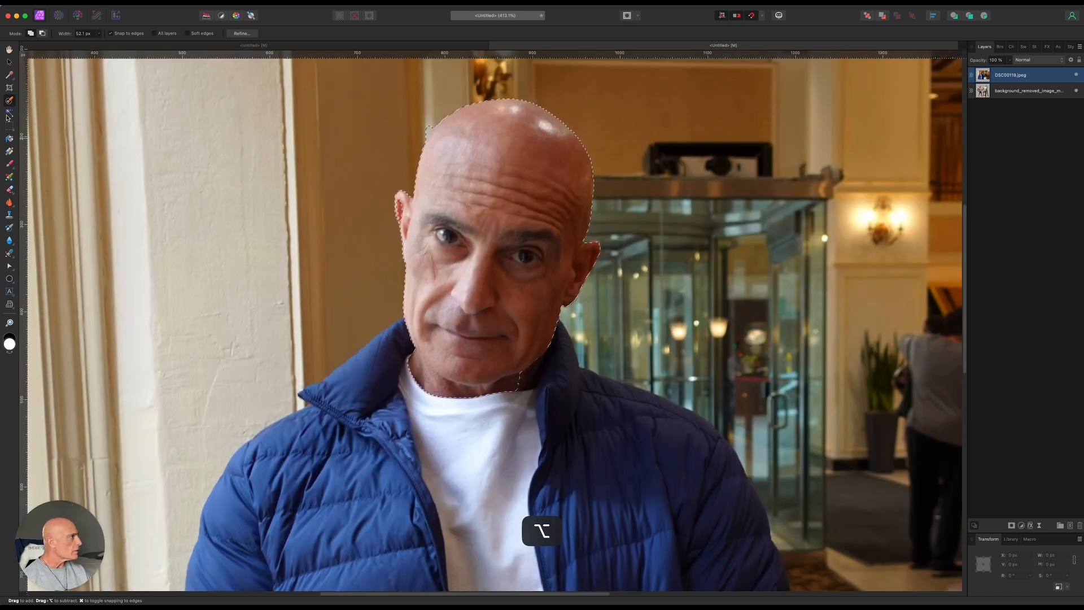
key(bracketleft)
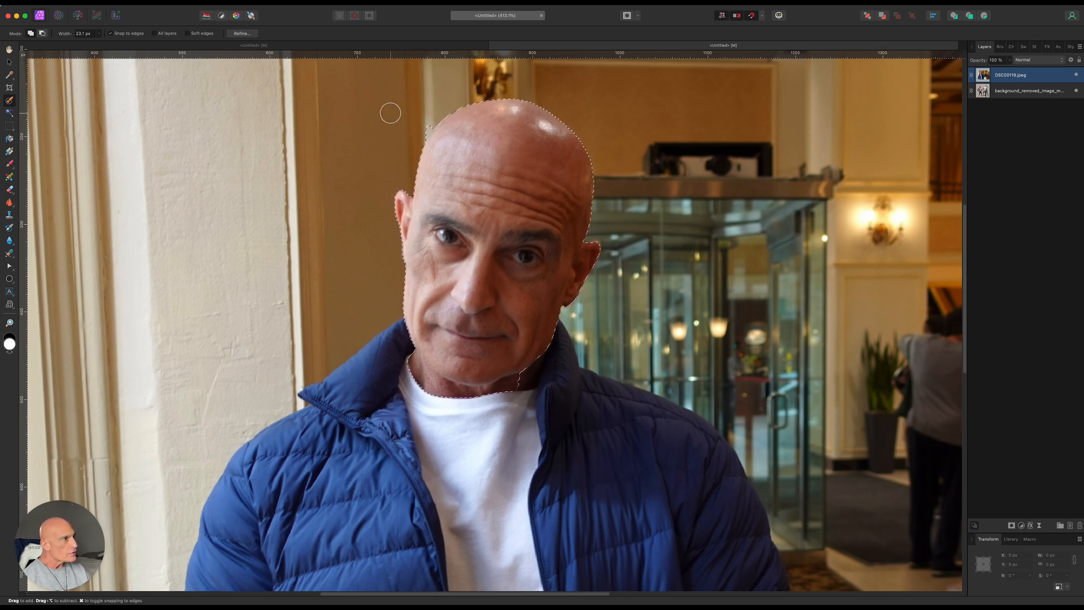
key(alt)
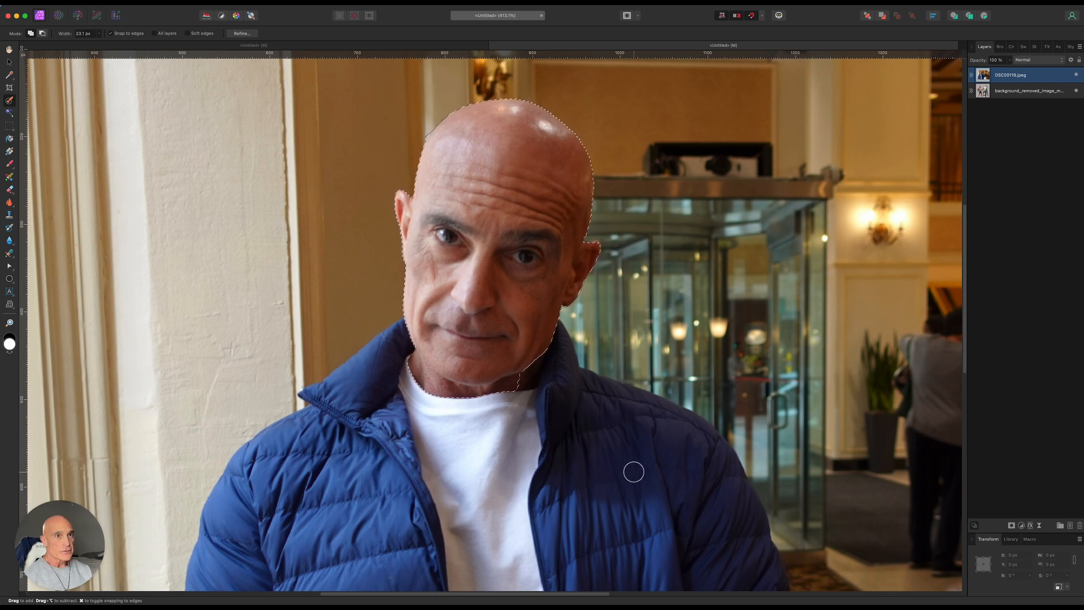
Step: Copy the selected head, paste it as a new layer, and deselect
key(super+c)
key(super+v)
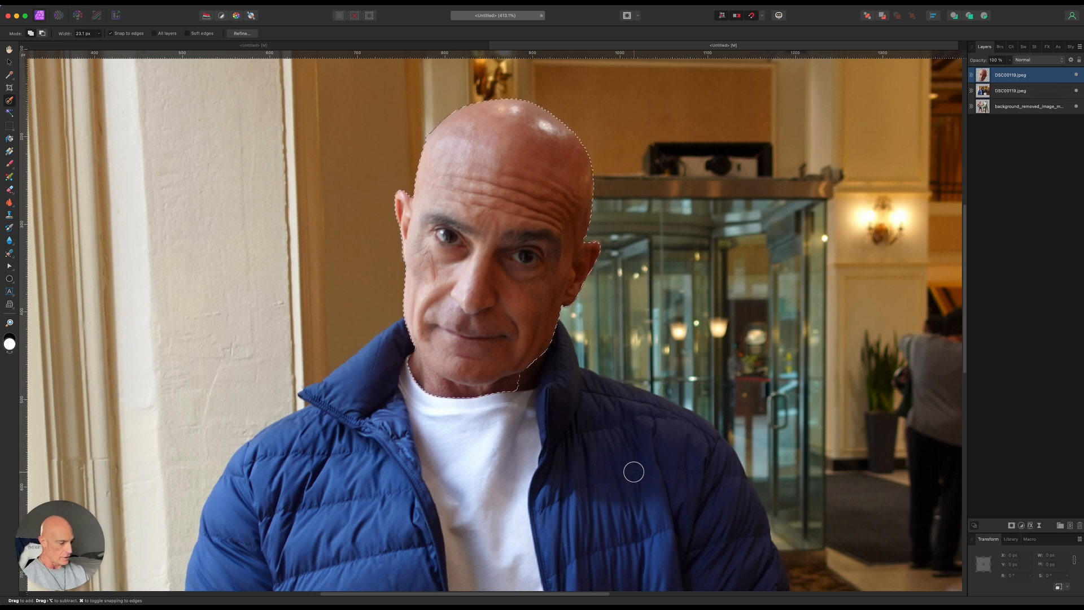
key(super+d)
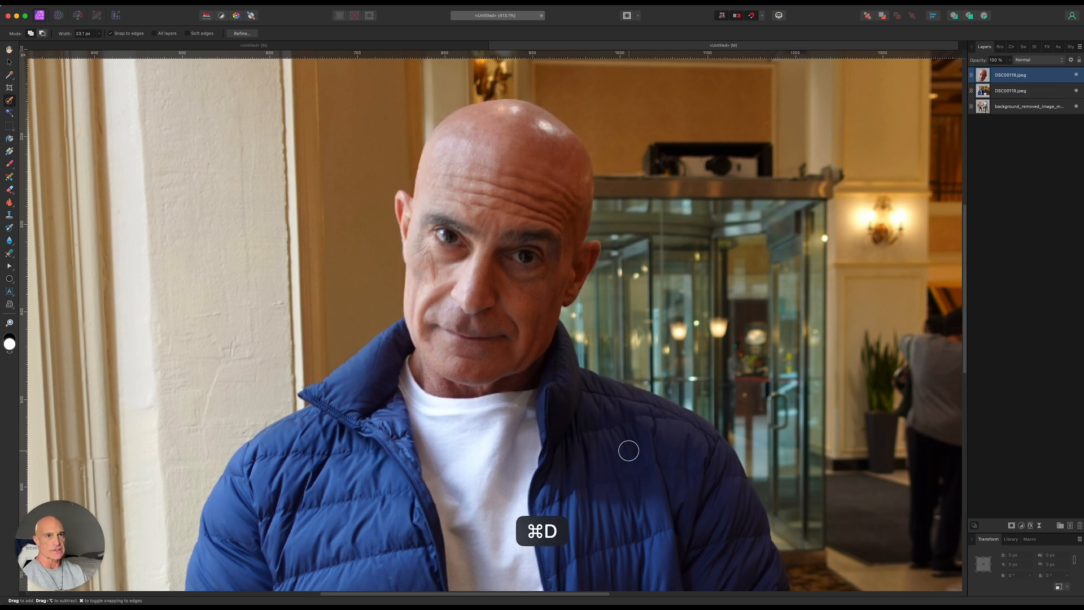
Step: Hide the original DSC00119.jpeg photo layer beneath the cut-out head
click(1043, 91)
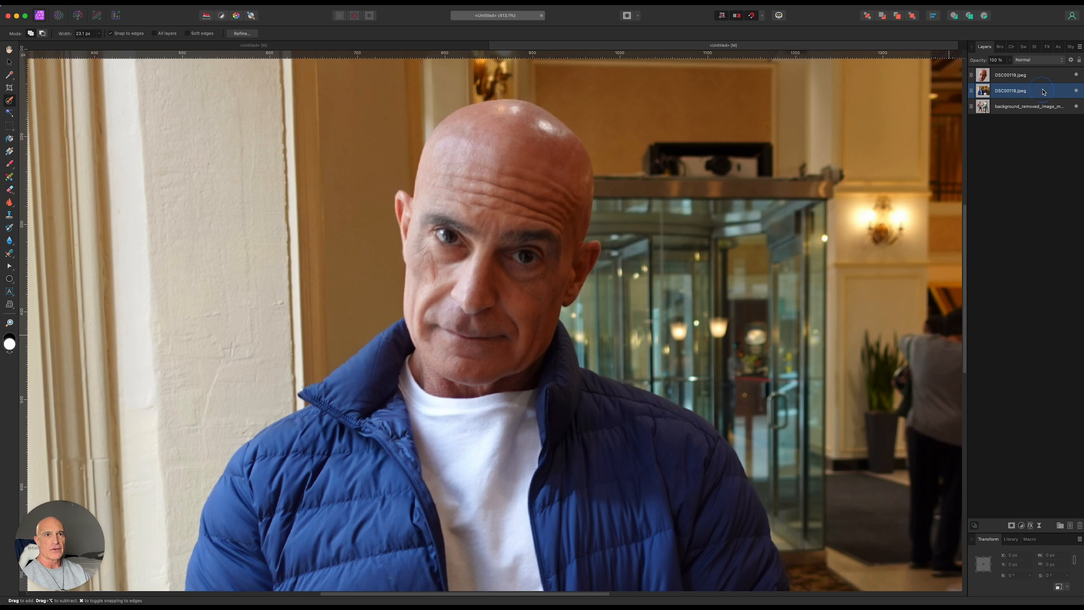
click(1077, 92)
scroll(473, 289, down, 5)
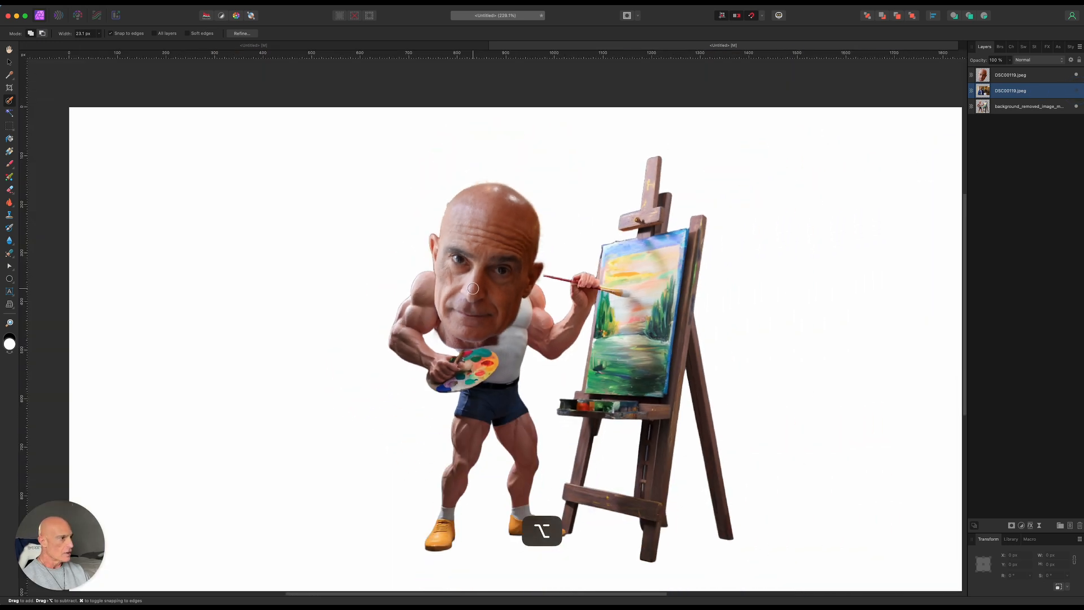
scroll(473, 288, down, 2)
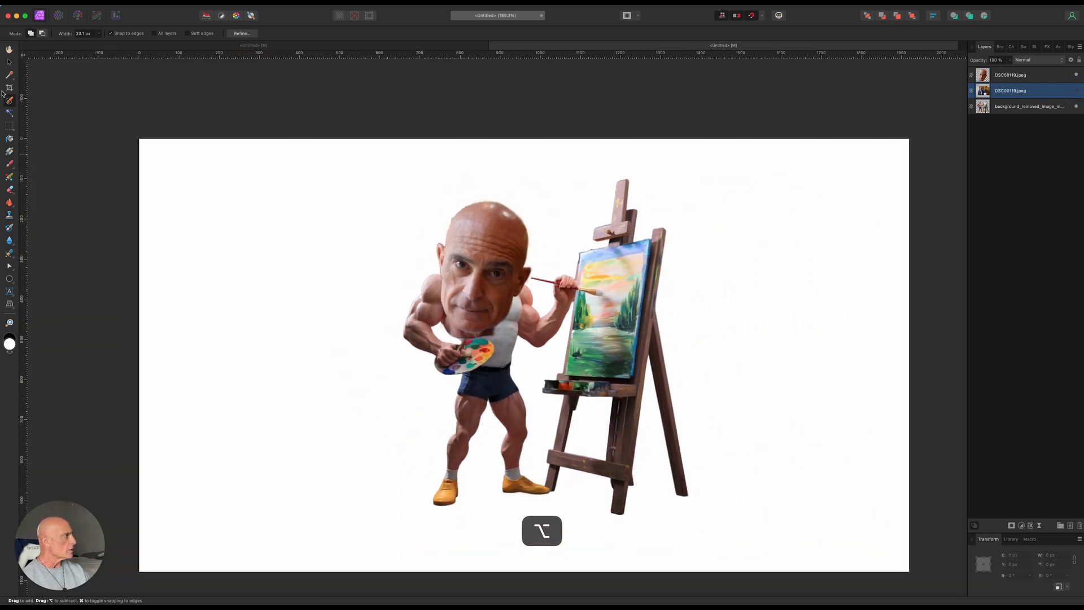
Step: Move the cut-out head up onto the cartoon body's shoulders and rotate it upright by about 14.1°
click(9, 62)
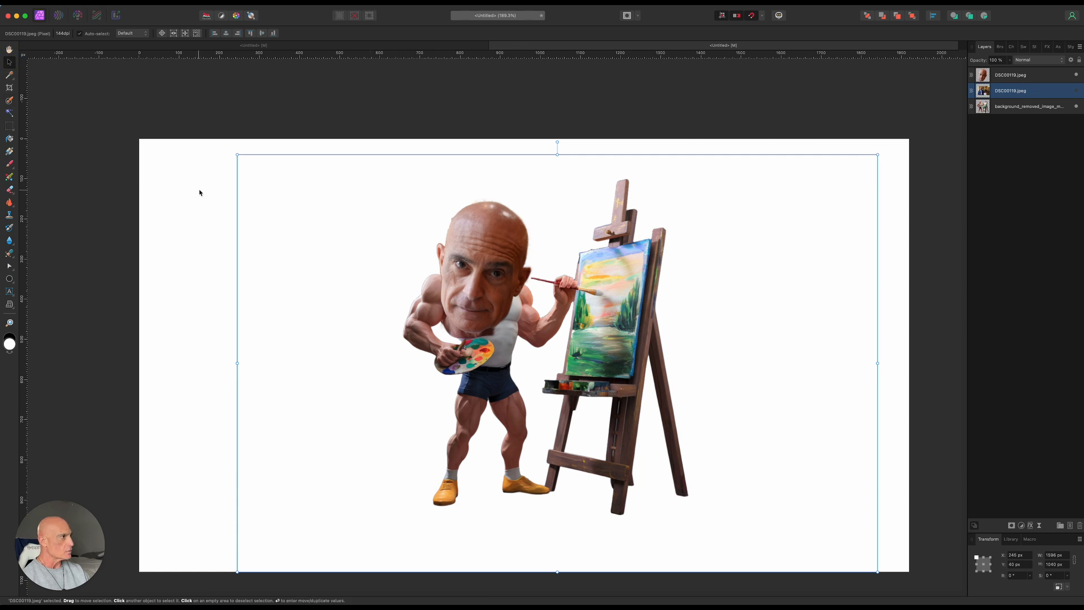
click(489, 269)
drag(489, 269, 500, 218)
drag(496, 132, 404, 153)
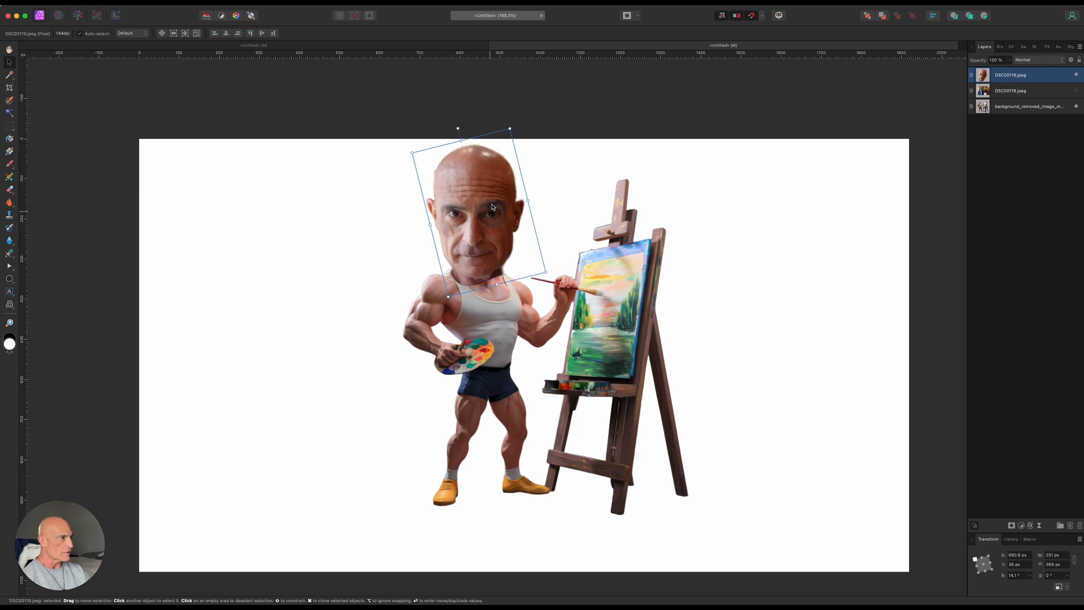
Step: Scale the cut-out head down to about 202 px wide, seat it on the painter's neck, and deselect it
drag(413, 153, 427, 176)
click(477, 240)
drag(479, 243, 478, 244)
click(516, 112)
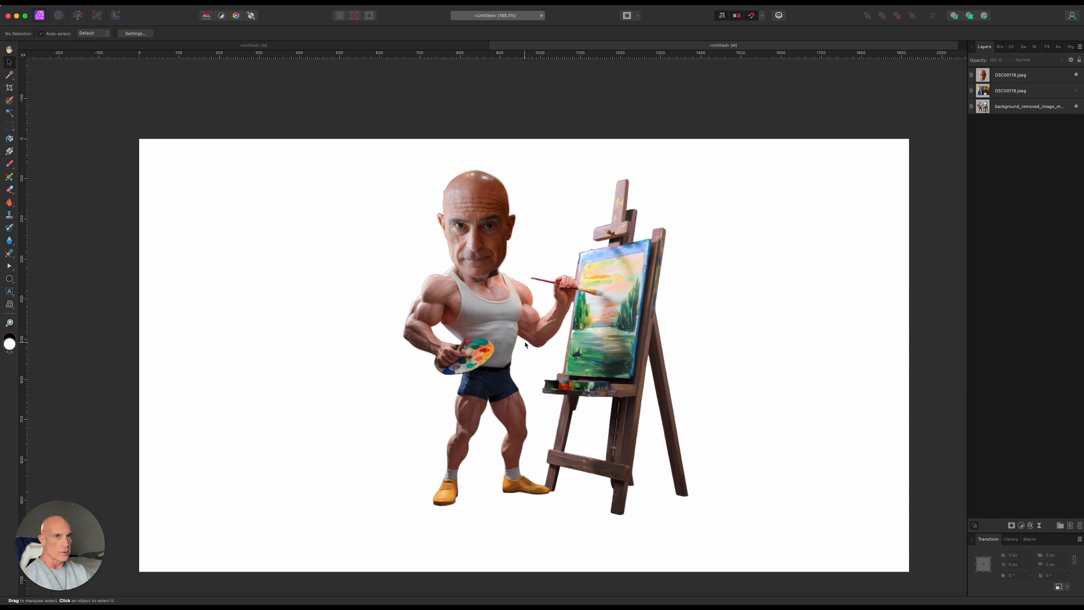
Step: Add an HSL adjustment nested in the cut-out head layer, with saturation shift −10% and luminosity shift 18%
click(1024, 78)
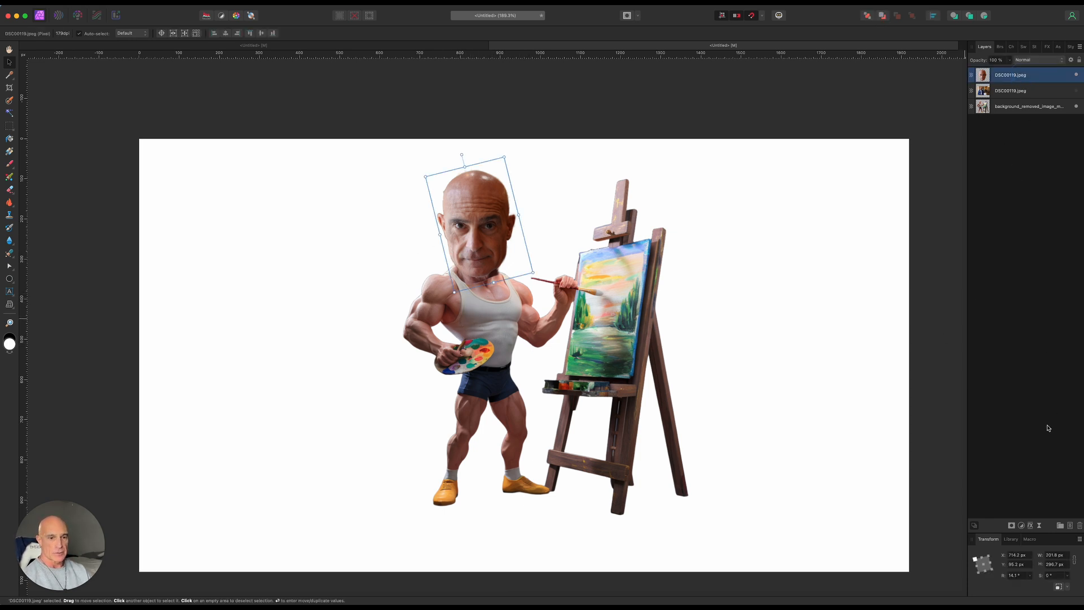
click(1021, 527)
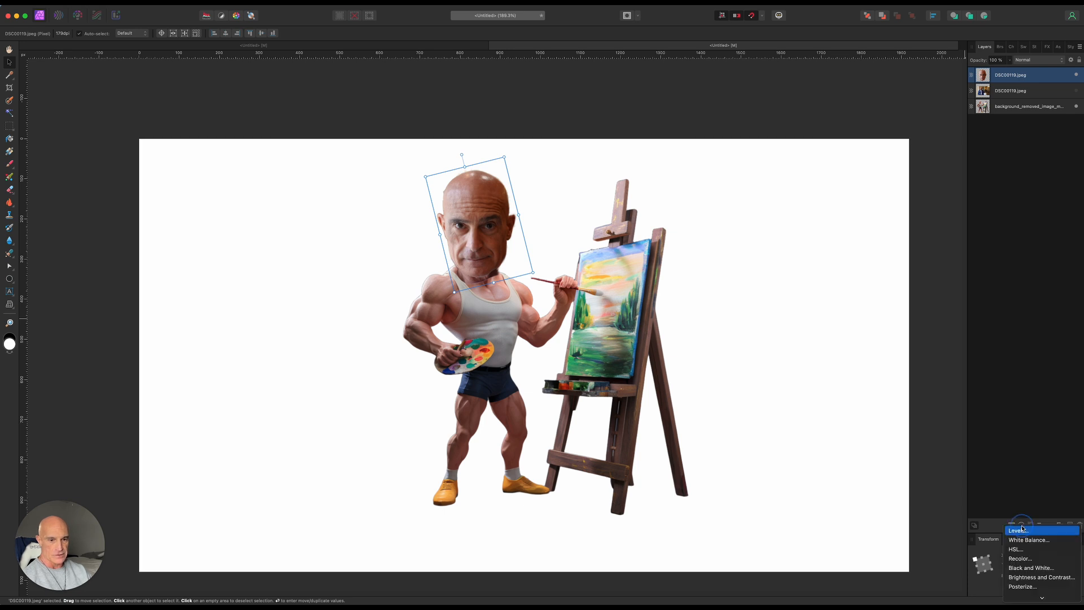
click(1025, 550)
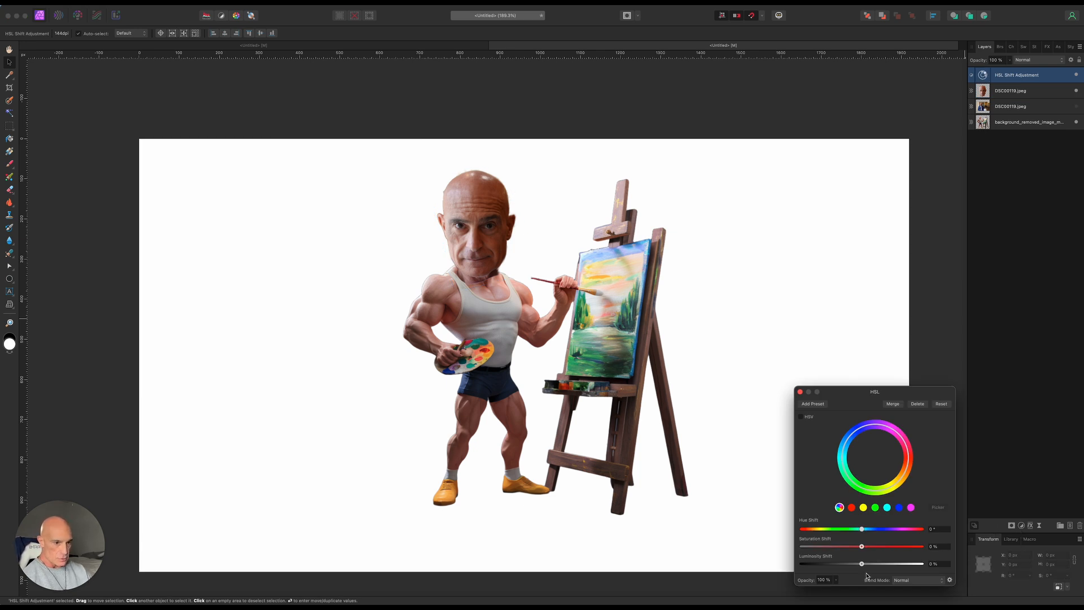
drag(864, 567, 875, 568)
drag(984, 76, 984, 91)
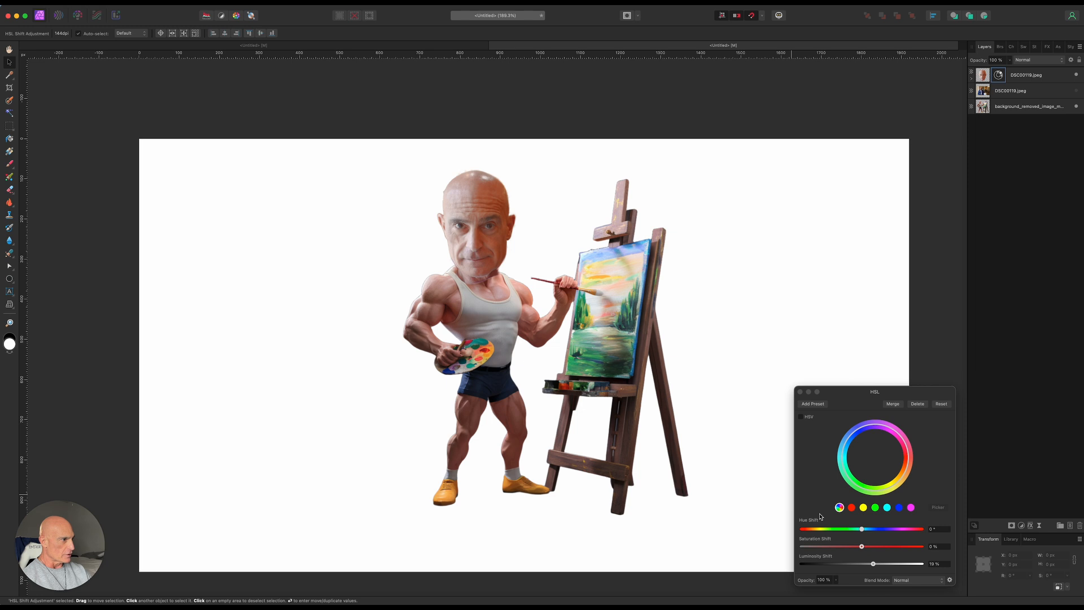
drag(863, 548, 872, 565)
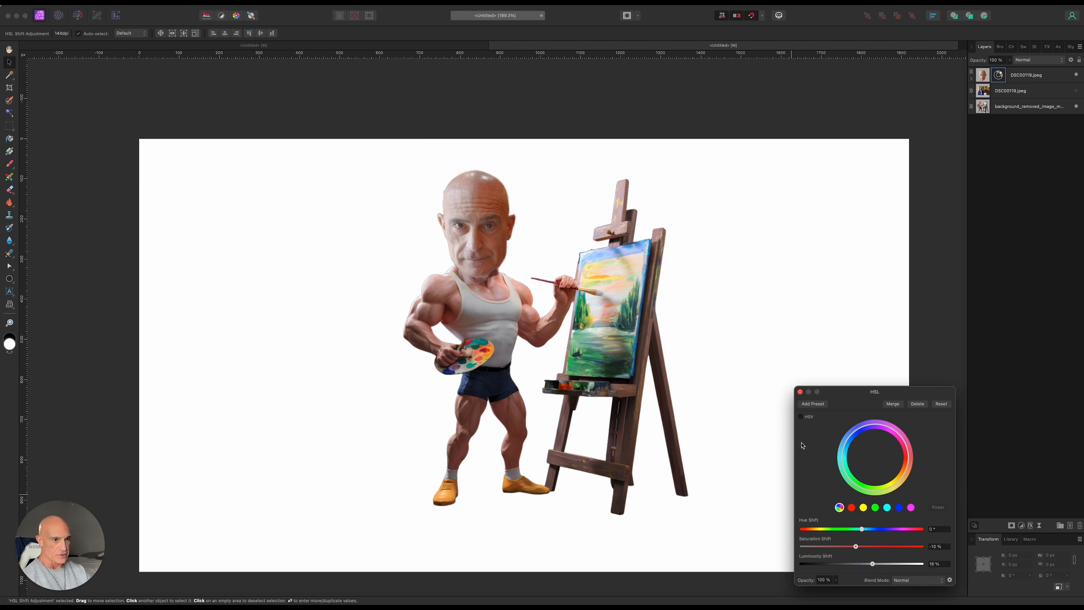
click(801, 392)
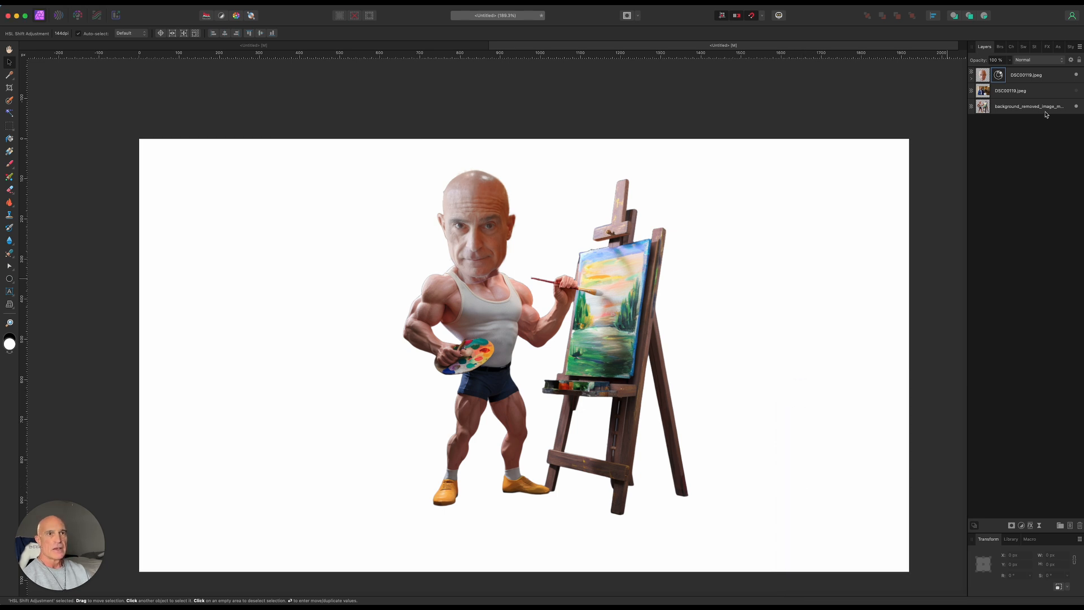
Step: Rasterize and trim the cut-out head layer together with its HSL adjustment
click(1035, 79)
right_click(1035, 79)
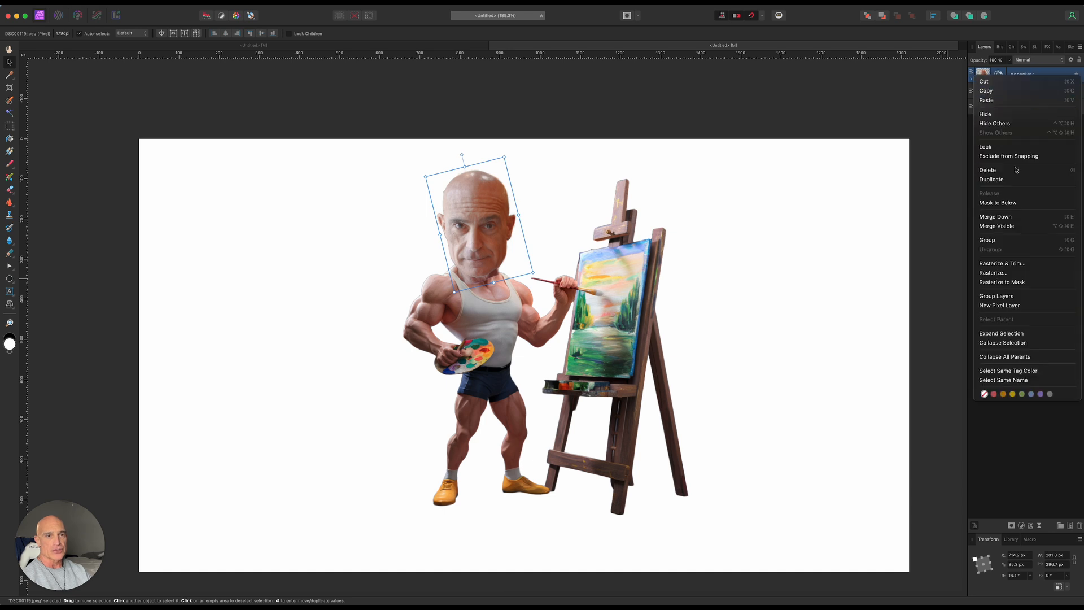
click(984, 266)
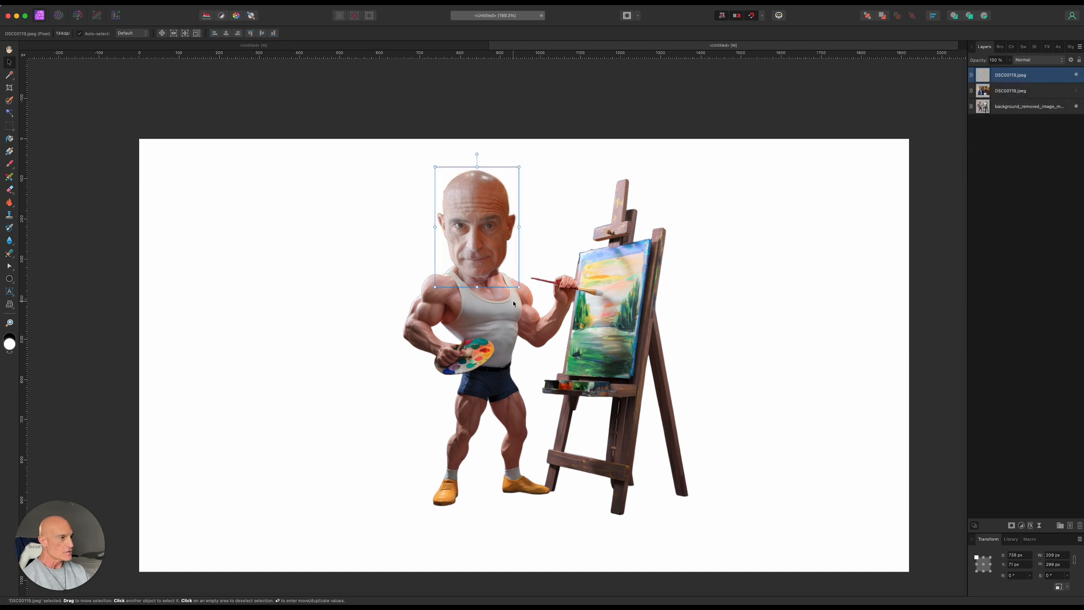
Step: Erase the leftover neck edges beneath the head's chin with the Erase Brush
scroll(456, 286, up, 6)
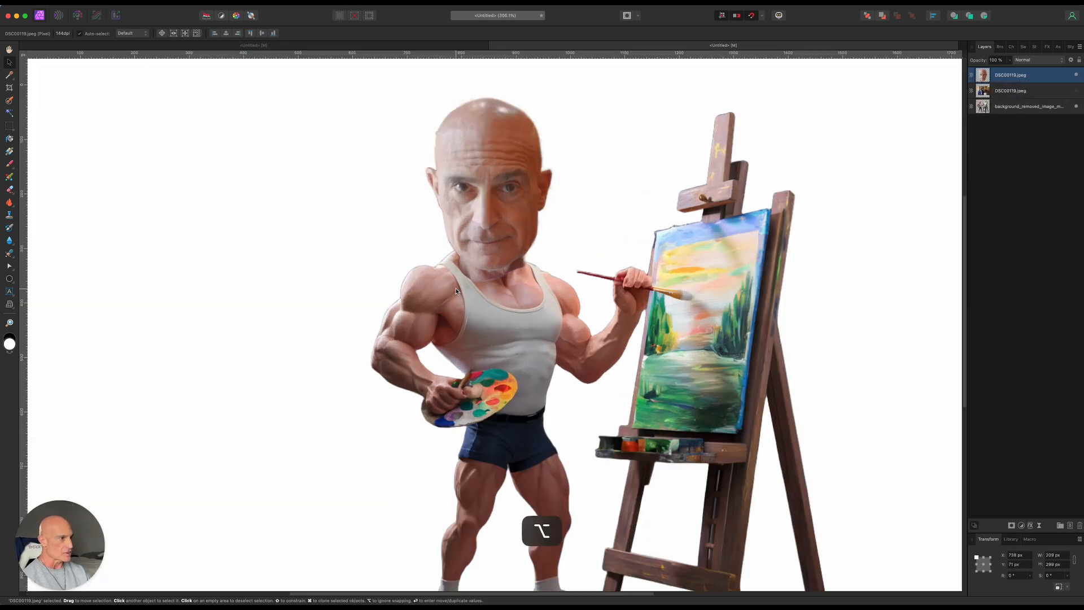
scroll(455, 289, down, 5)
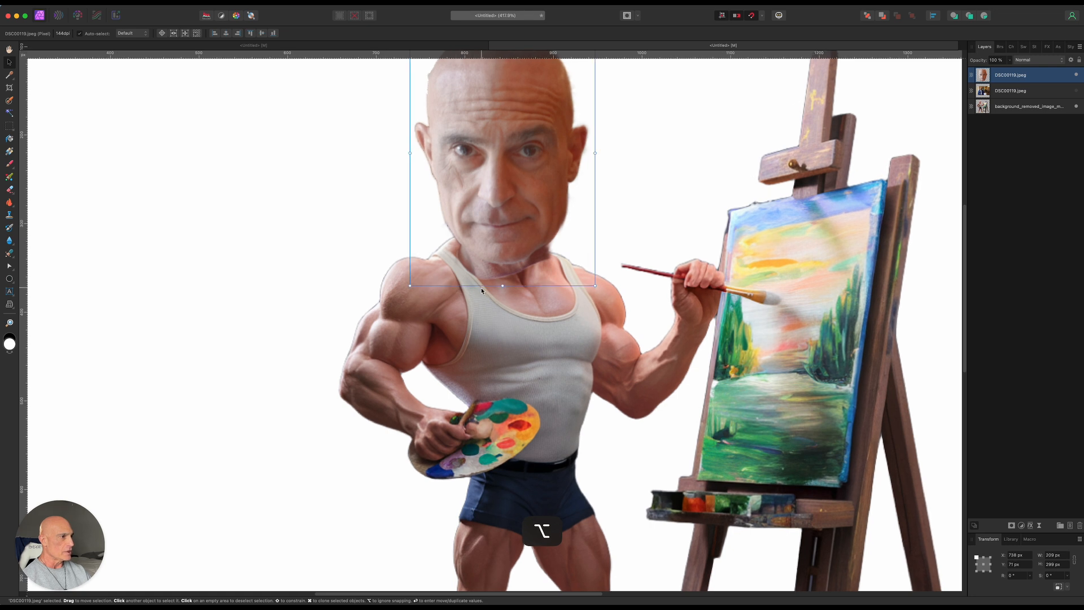
scroll(489, 303, up, 6)
drag(490, 312, 512, 344)
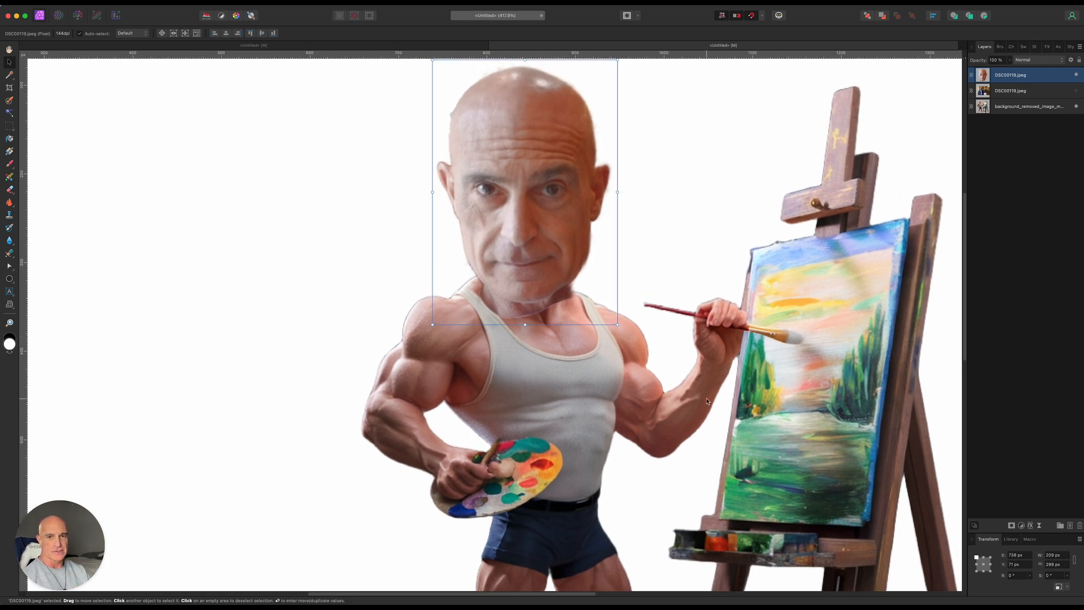
click(10, 191)
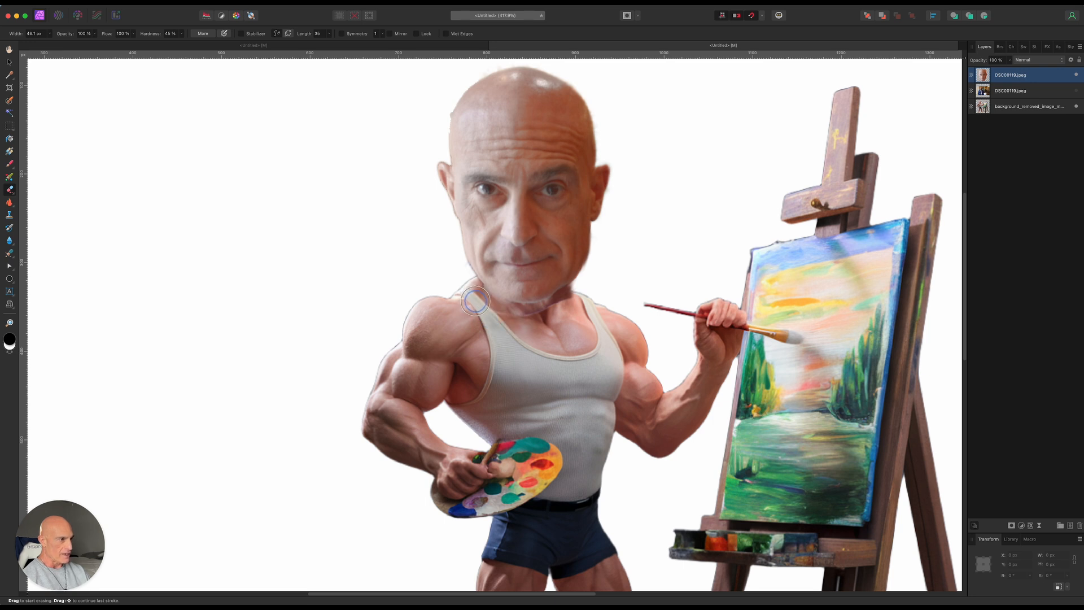
mouse_move(511, 318)
mouse_down()
mouse_move(575, 299)
mouse_move(589, 319)
mouse_move(572, 296)
mouse_up()
Step: Reduce the eraser width to 24.1 px and clean up stray edges beside the jaw and on the crown
key(bracketleft)
key(bracketleft)
key(bracketleft)
key(bracketleft)
key(bracketleft)
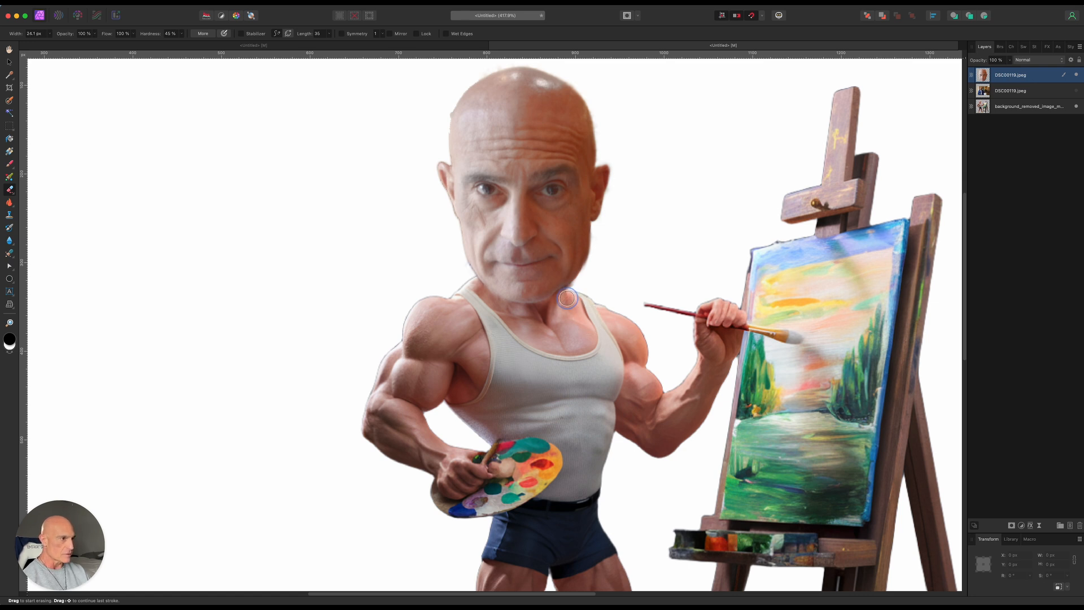
scroll(443, 116, up, 3)
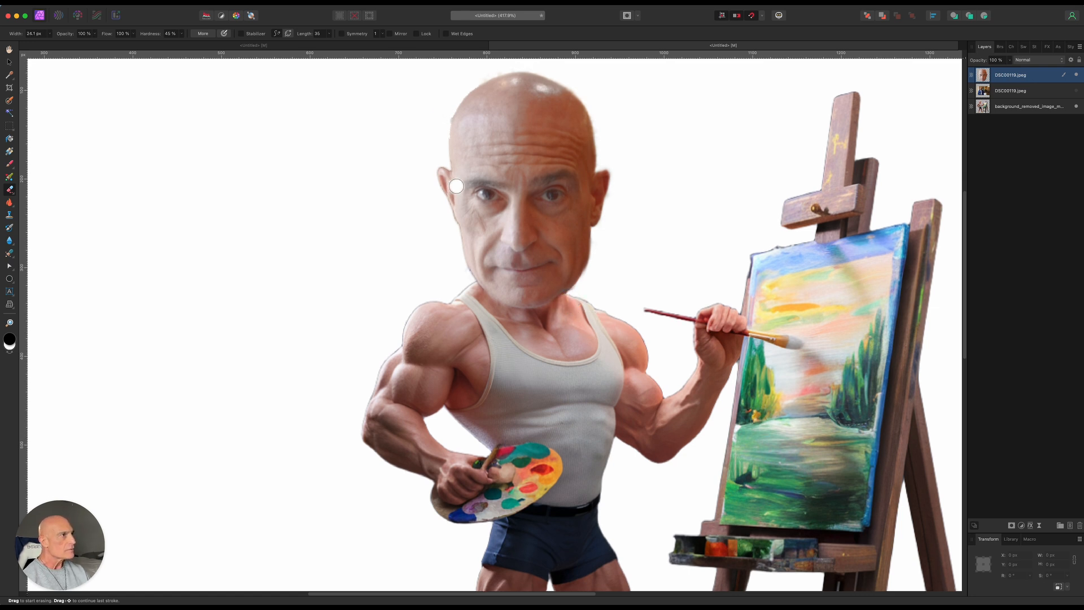
drag(478, 86, 504, 71)
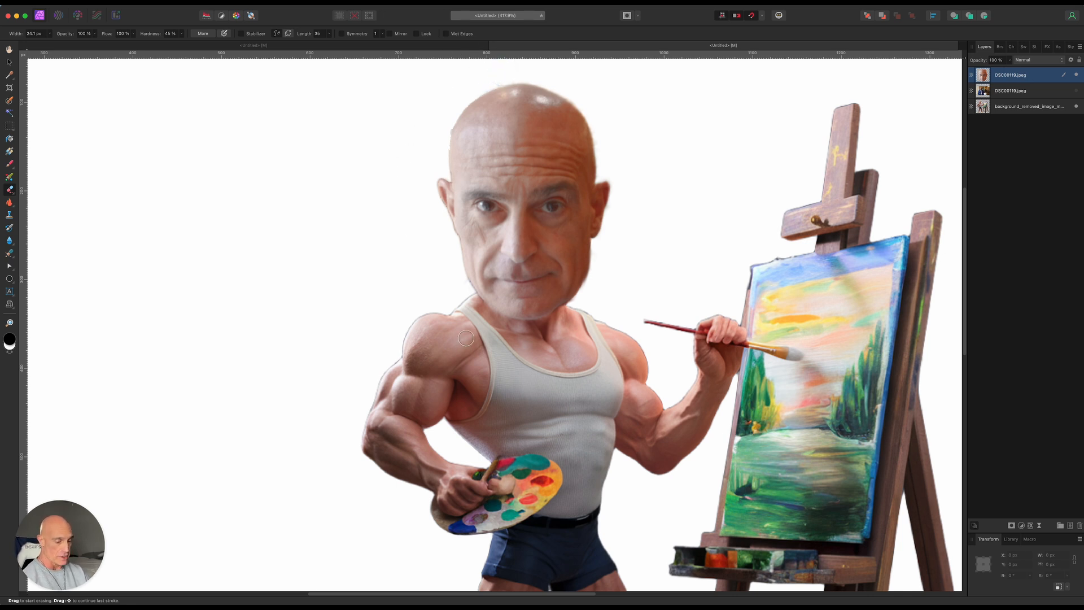
Step: Nudge the head about 2 px right and 2 px down onto the neck, and deselect it
scroll(469, 339, down, 3)
click(9, 63)
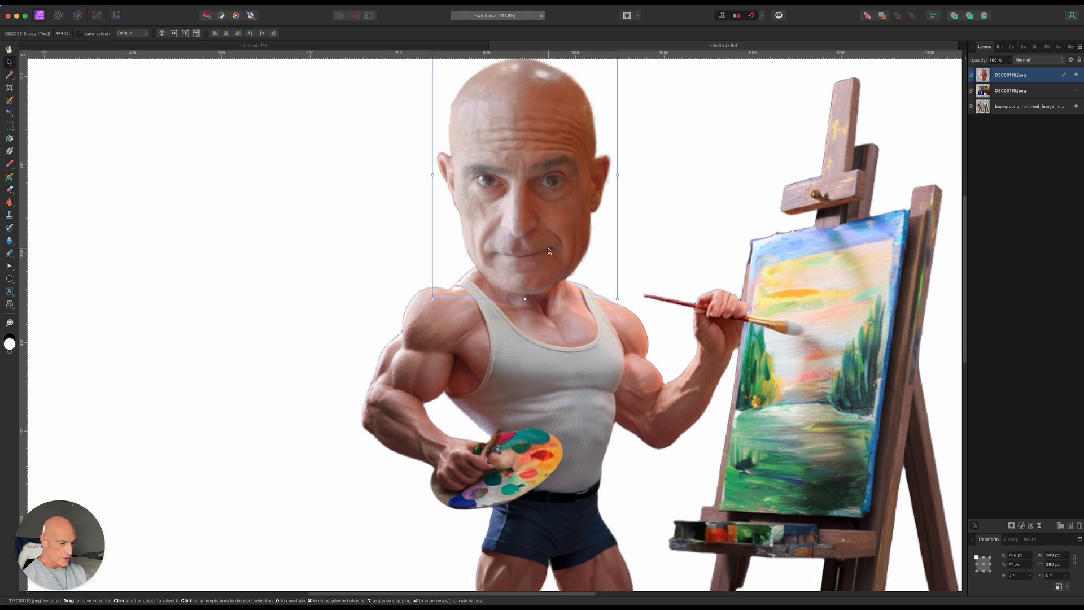
key(Right)
key(Right)
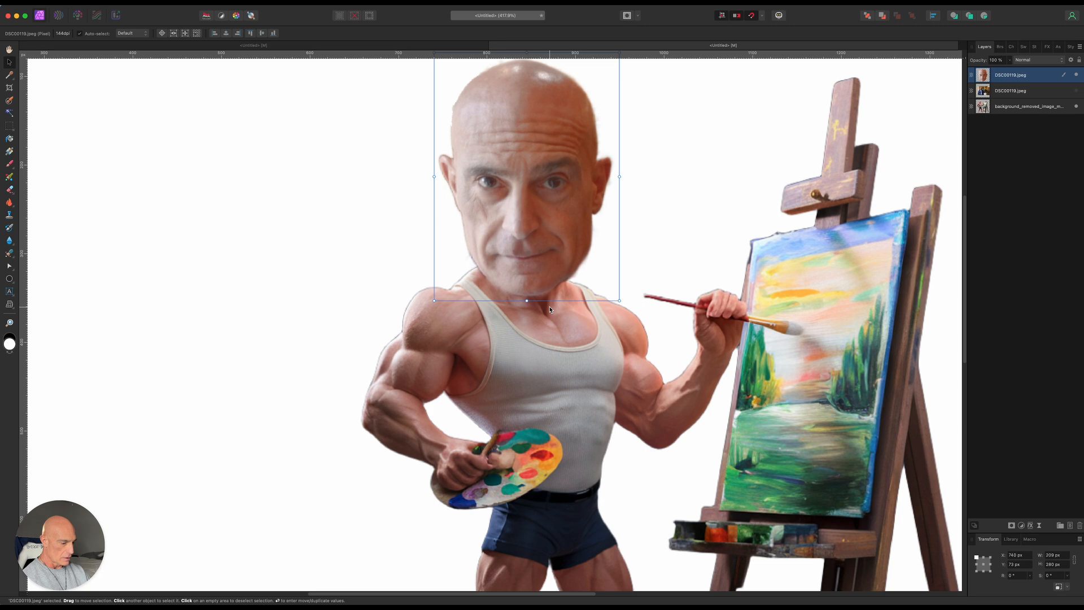
scroll(550, 309, down, 4)
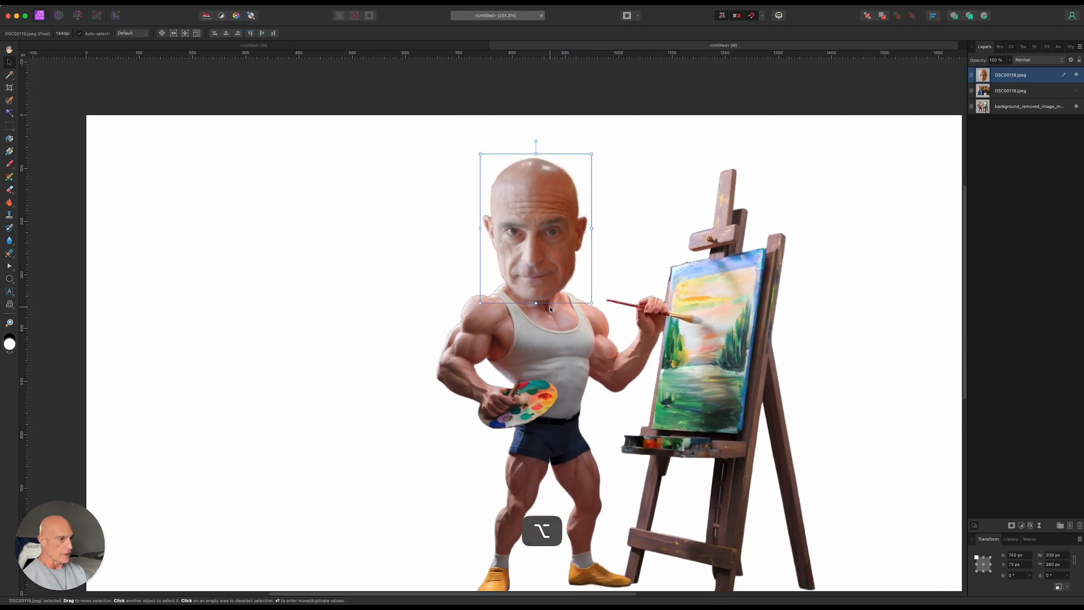
click(152, 86)
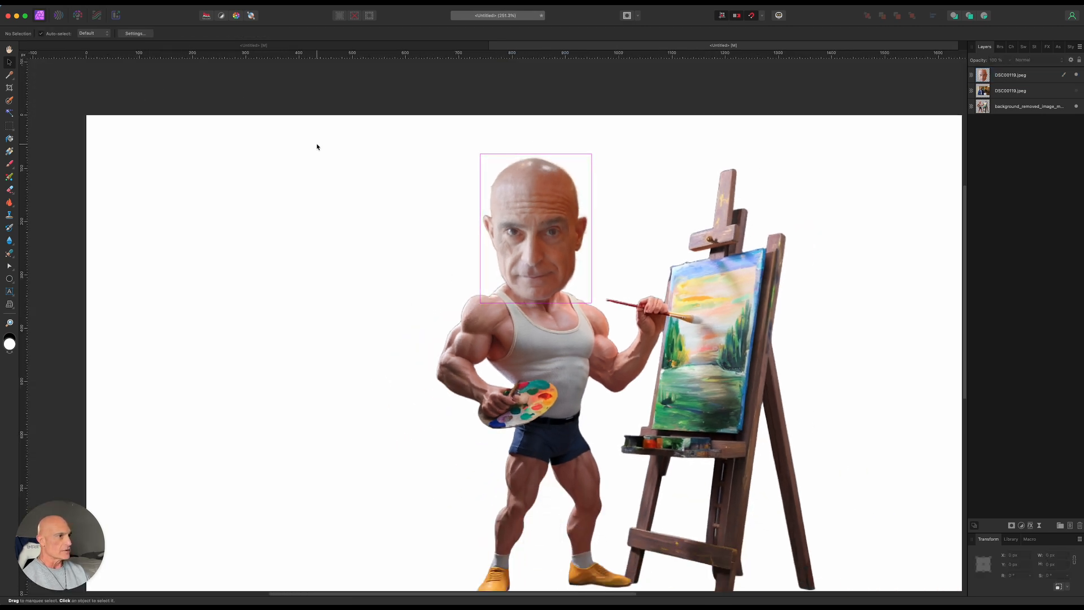
scroll(563, 405, down, 2)
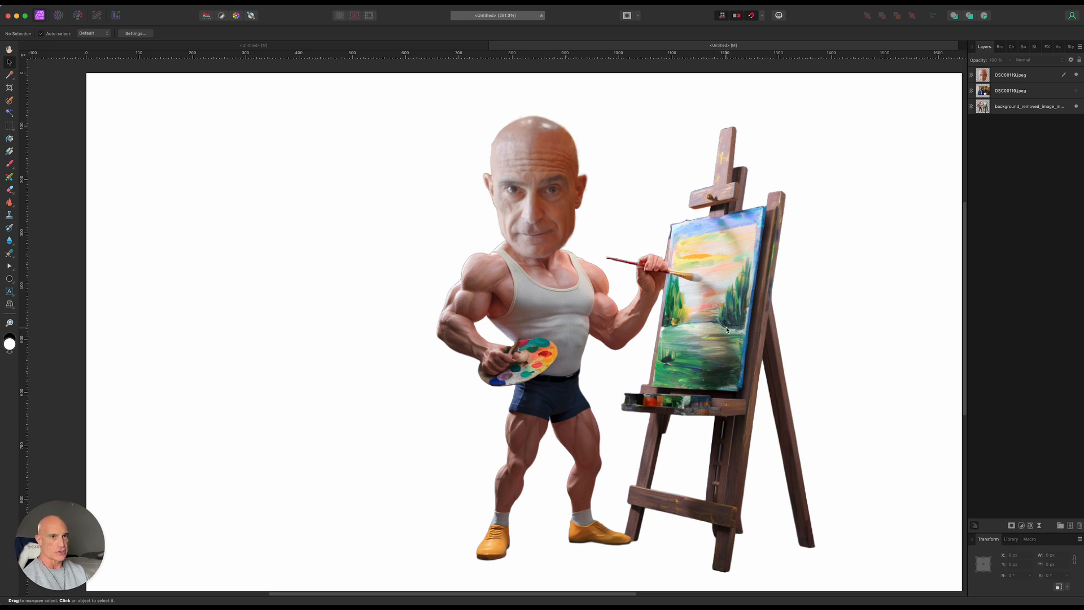
Step: Place Affinity_Photo_logo_new.png over the easel's painting at about 478 px square
right_click(81, 121)
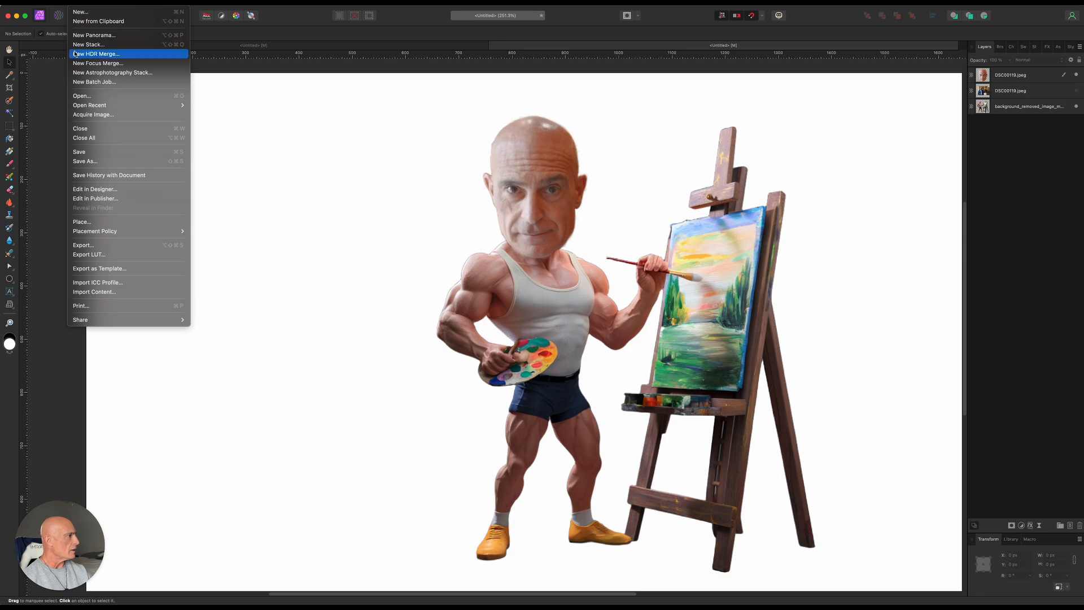
click(85, 223)
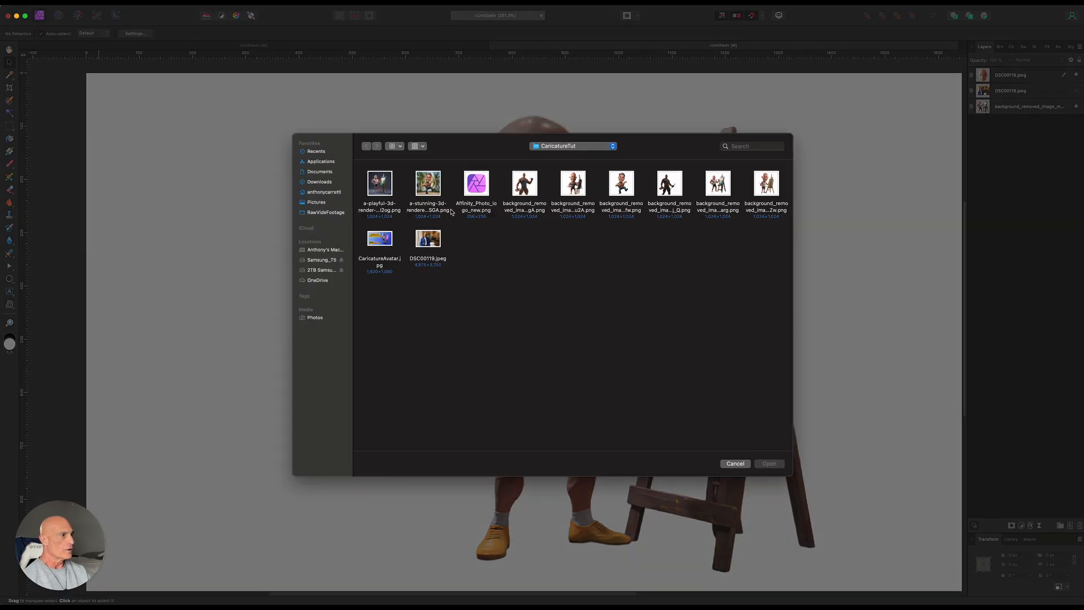
click(477, 183)
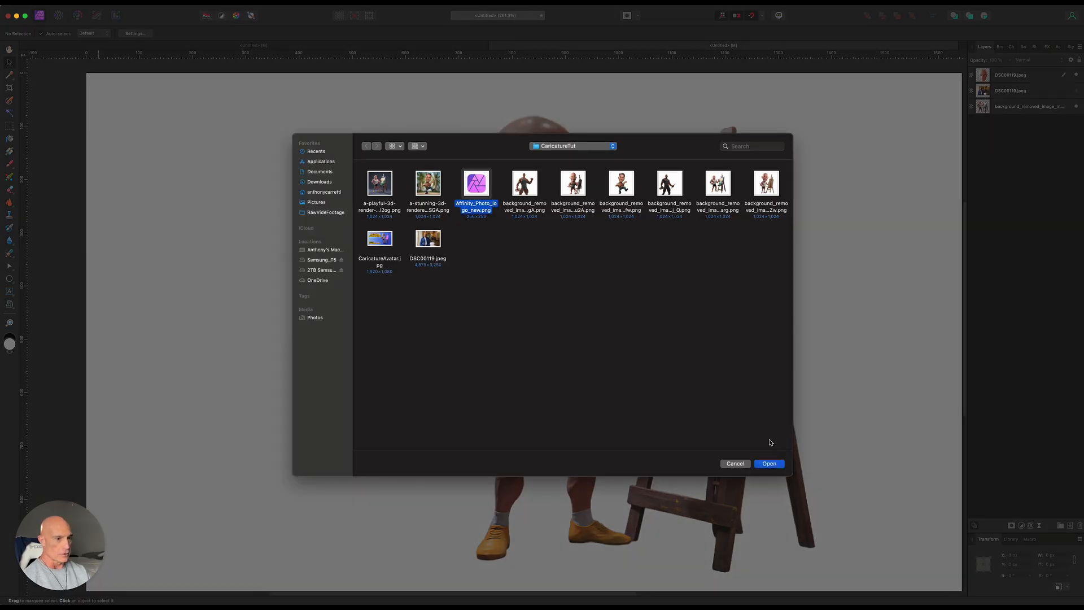
click(768, 464)
drag(587, 187, 778, 503)
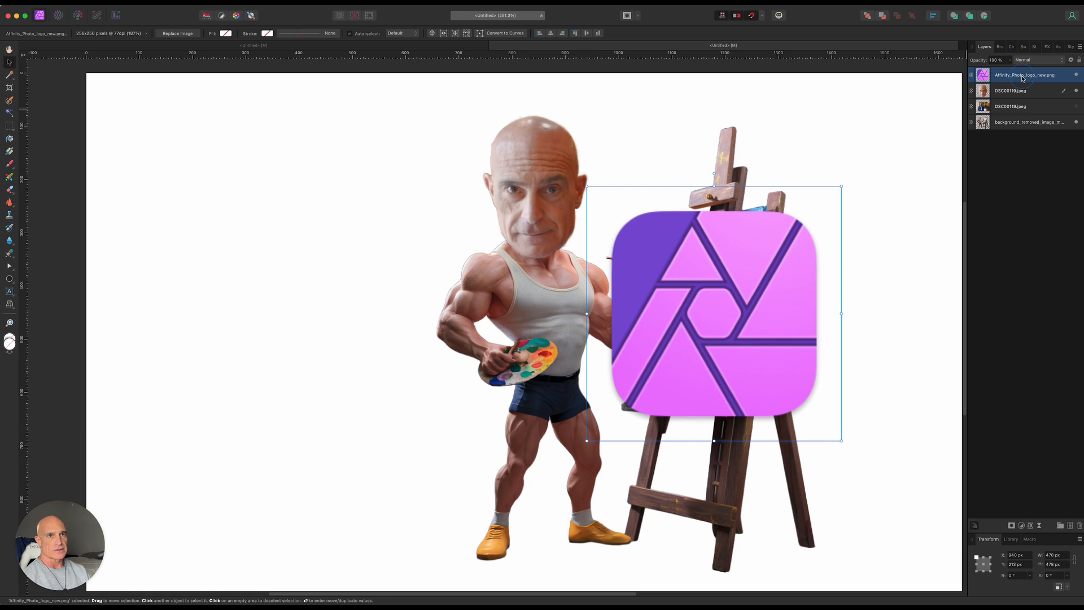
Step: Rasterize and trim the placed Affinity Photo logo layer
right_click(975, 78)
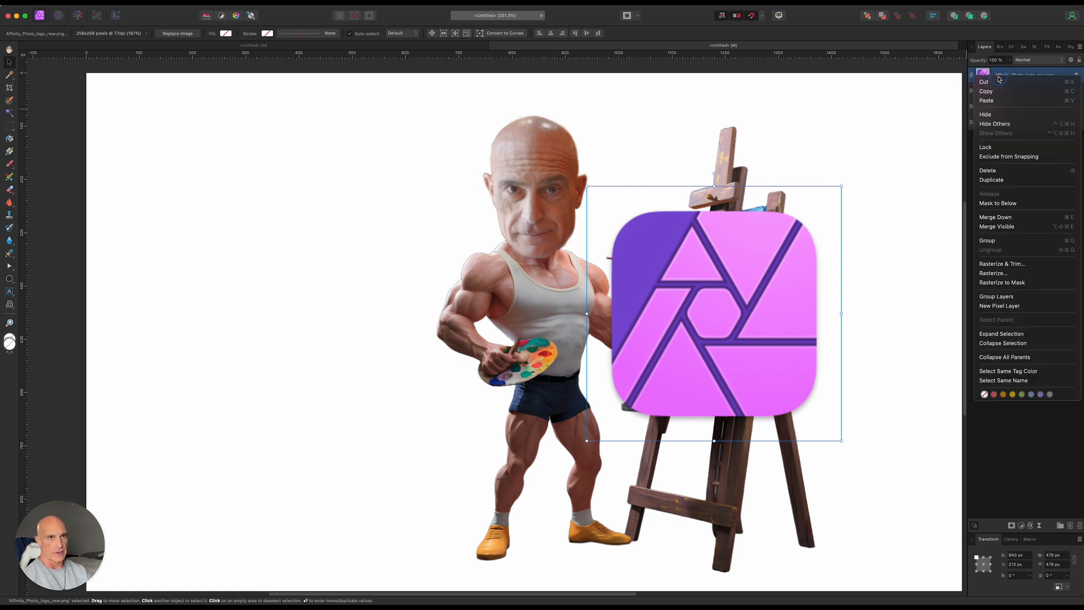
click(1003, 264)
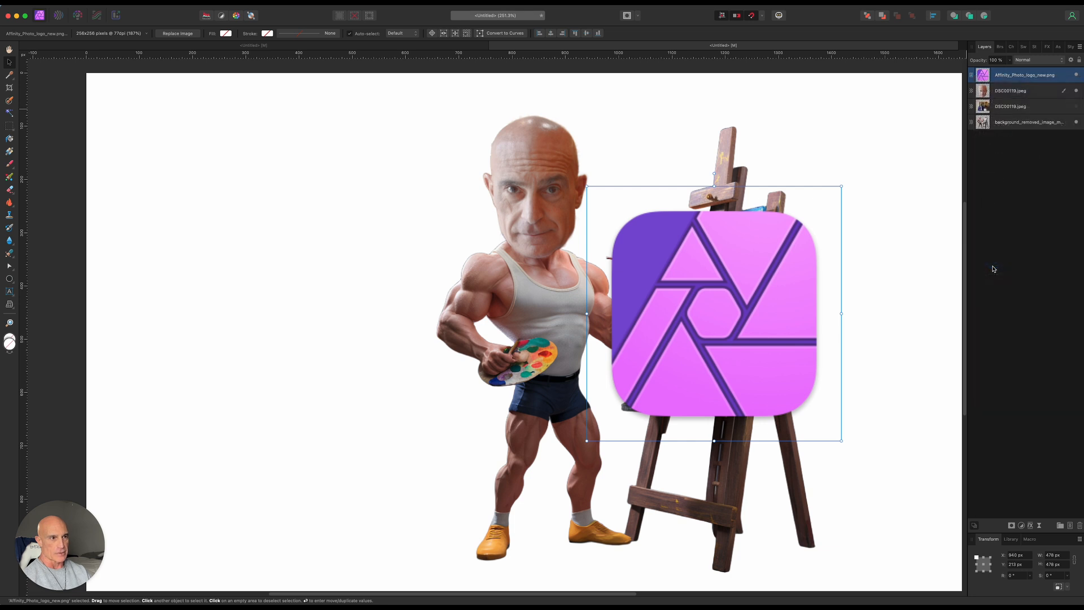
scroll(514, 356, down, 4)
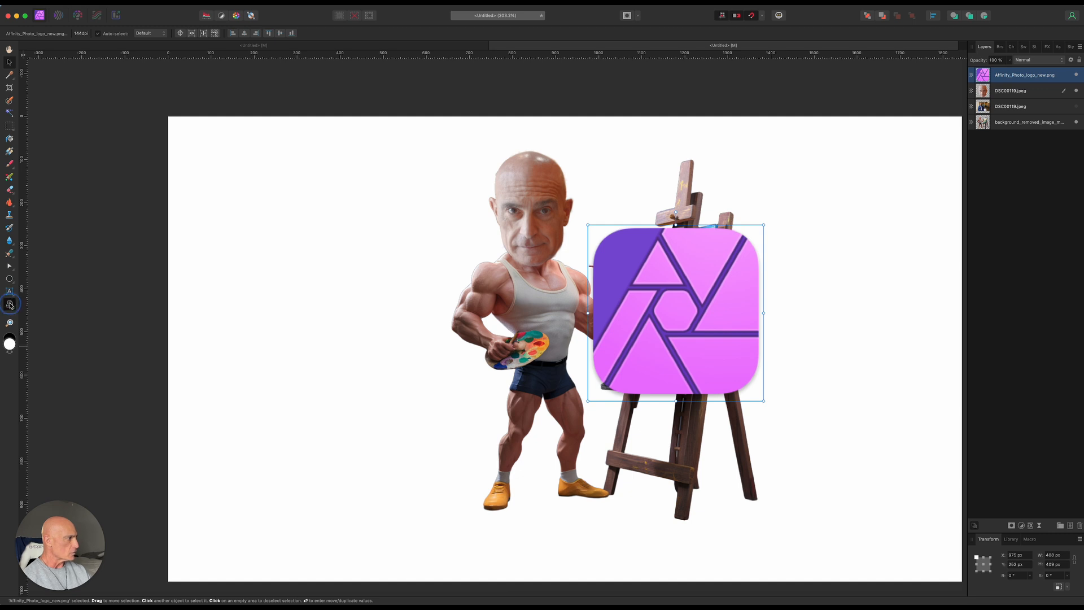
Step: Distort the logo with the single-plane Perspective tool so its corners follow the tilted canvas on the easel, and apply it
click(10, 305)
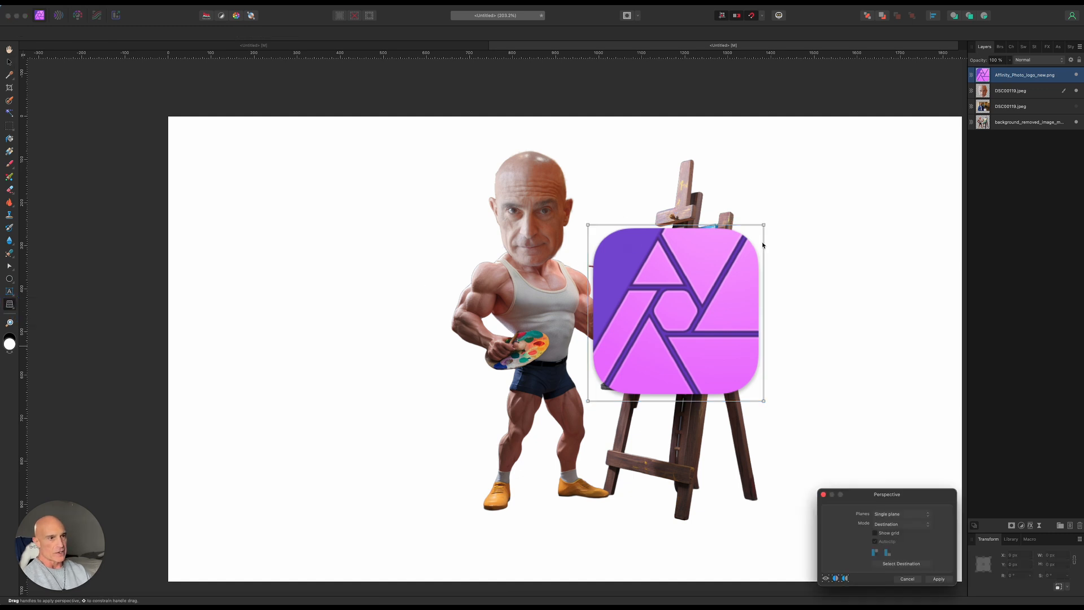
drag(764, 226, 735, 216)
drag(587, 227, 635, 240)
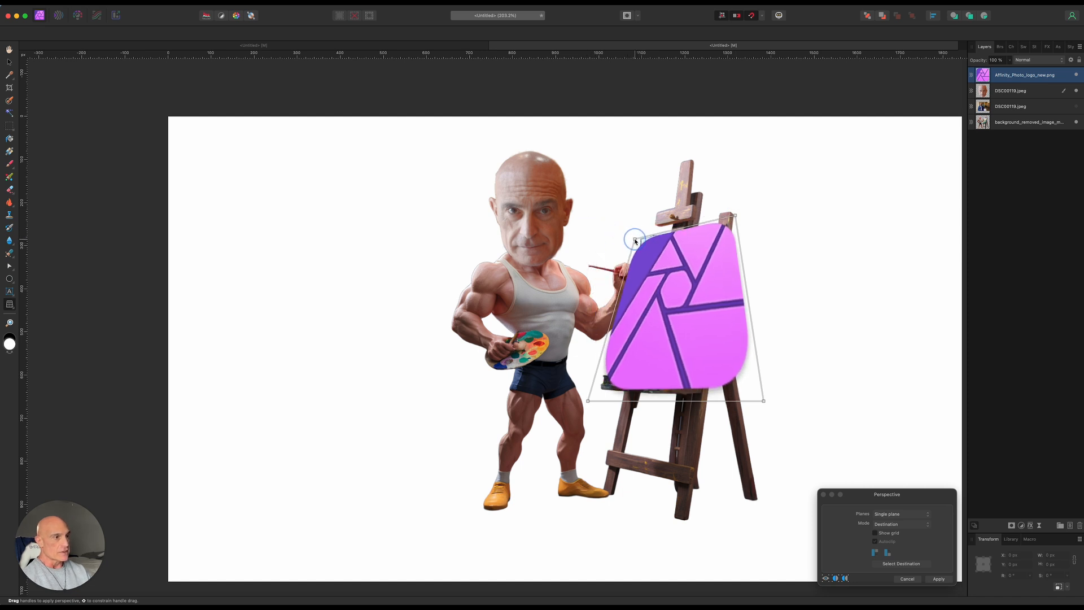
drag(763, 401, 703, 401)
drag(588, 401, 603, 384)
drag(703, 401, 707, 396)
drag(635, 237, 634, 232)
drag(735, 215, 737, 213)
drag(707, 396, 708, 389)
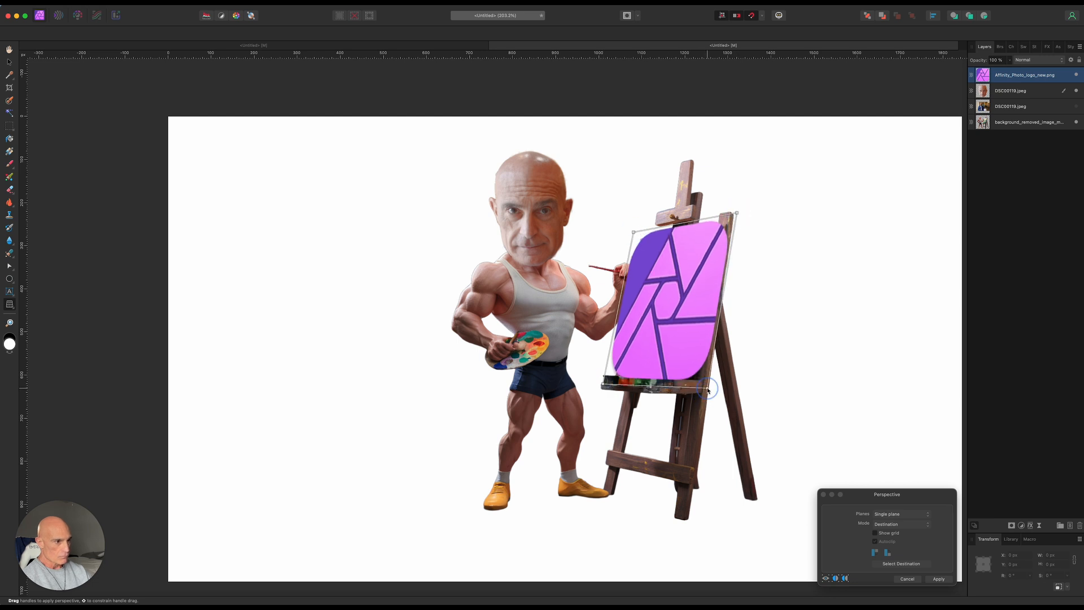
click(939, 579)
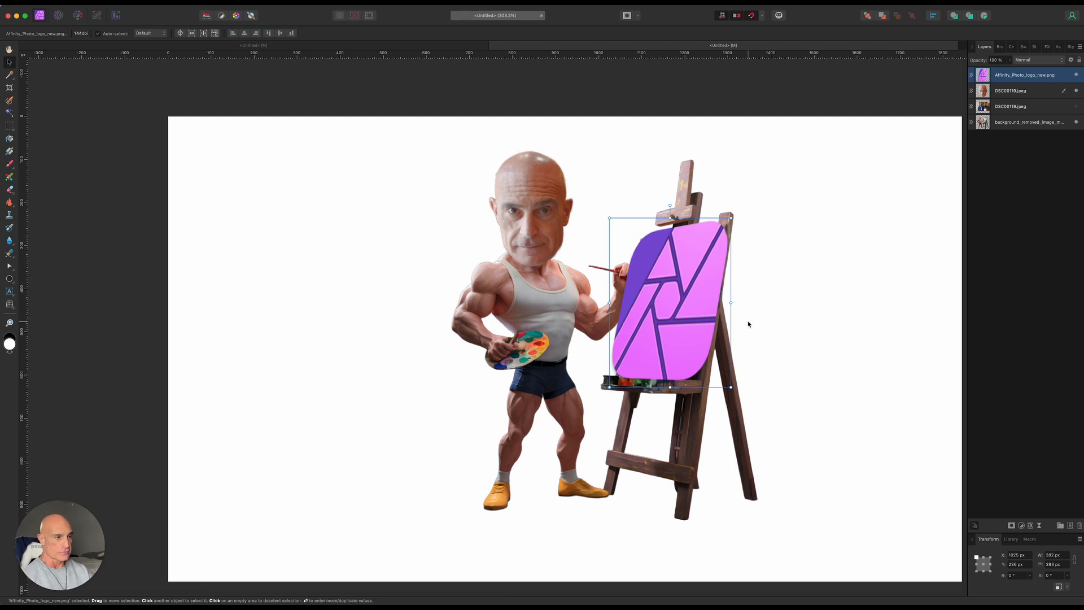
Step: Hide the logo layer and use the Selection Brush on the painter layer to select the forearm, hand and paintbrush reaching over the canvas
click(1077, 77)
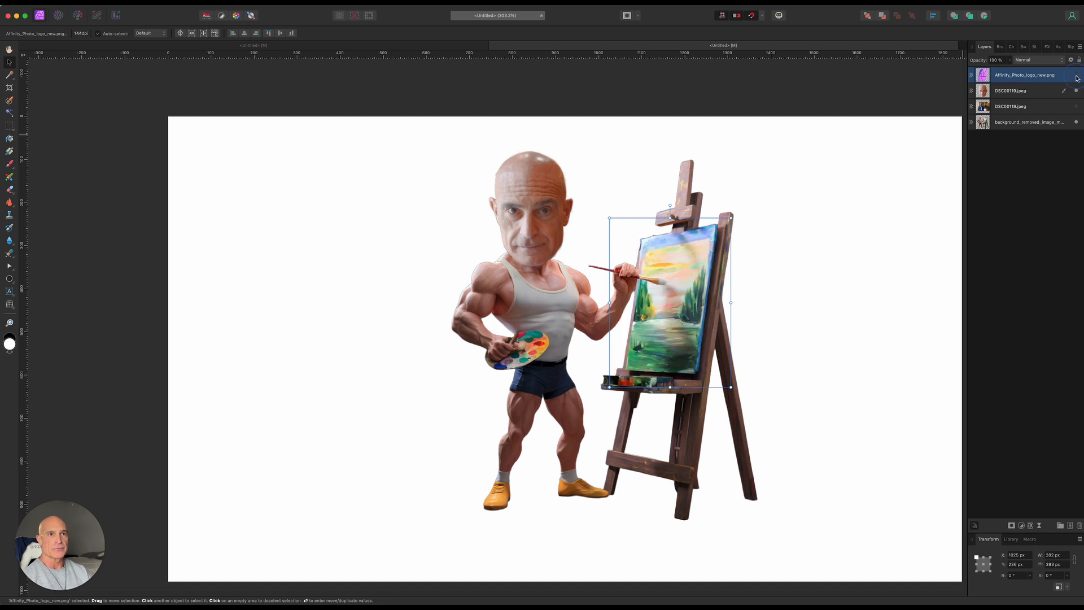
click(1028, 123)
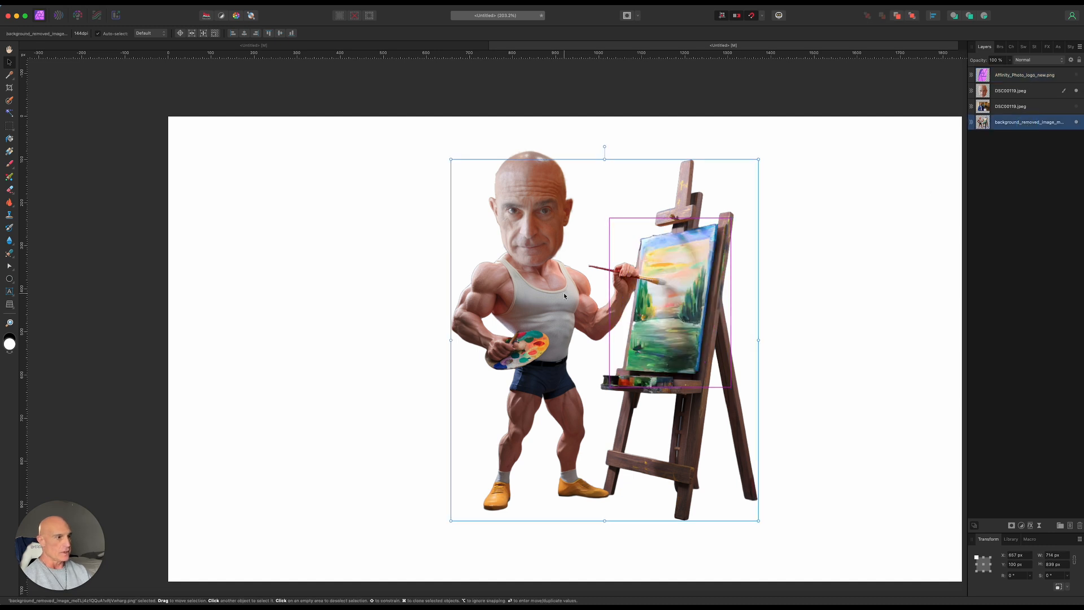
click(9, 101)
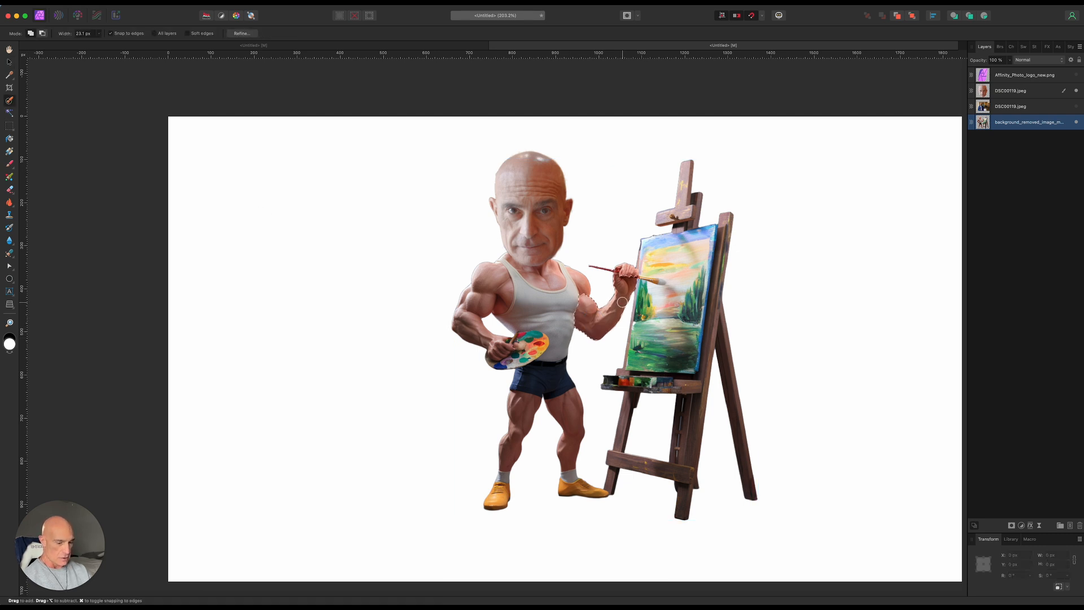
scroll(615, 307, up, 5)
scroll(616, 307, up, 5)
mouse_move(630, 235)
mouse_down()
mouse_move(588, 350)
mouse_move(509, 316)
mouse_move(658, 173)
mouse_up()
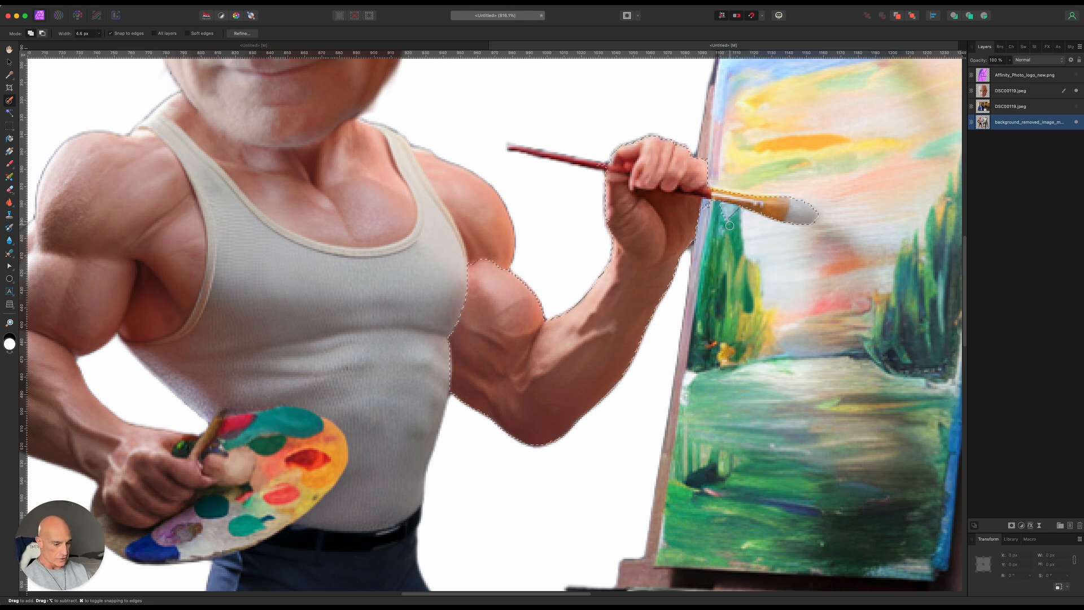
key(alt)
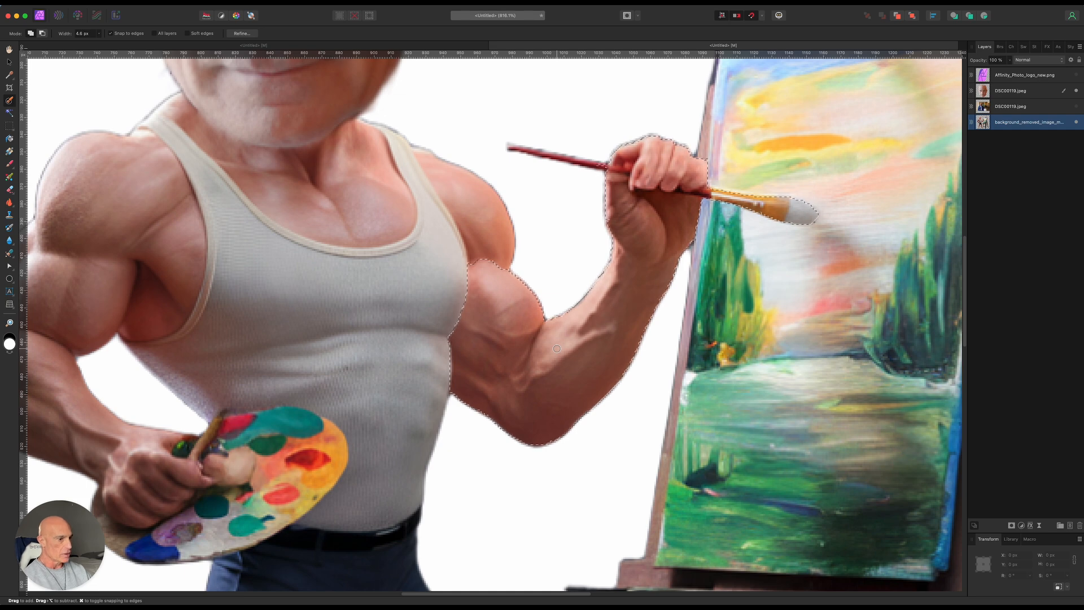
scroll(557, 349, down, 10)
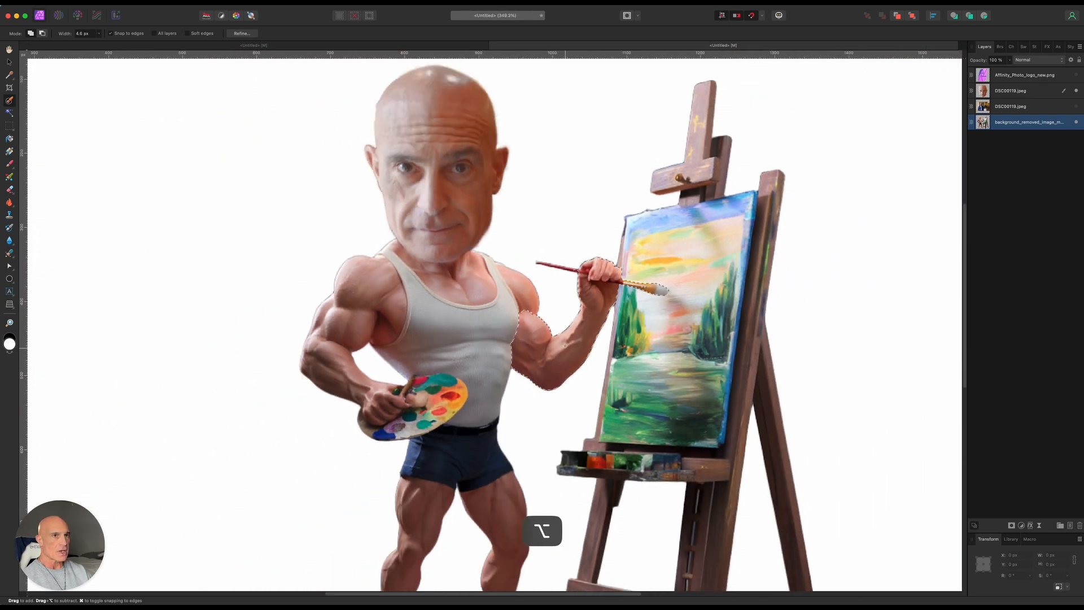
Step: Show the logo layer again, delete the selected arm and paintbrush area from it, and clear the selection
click(1077, 76)
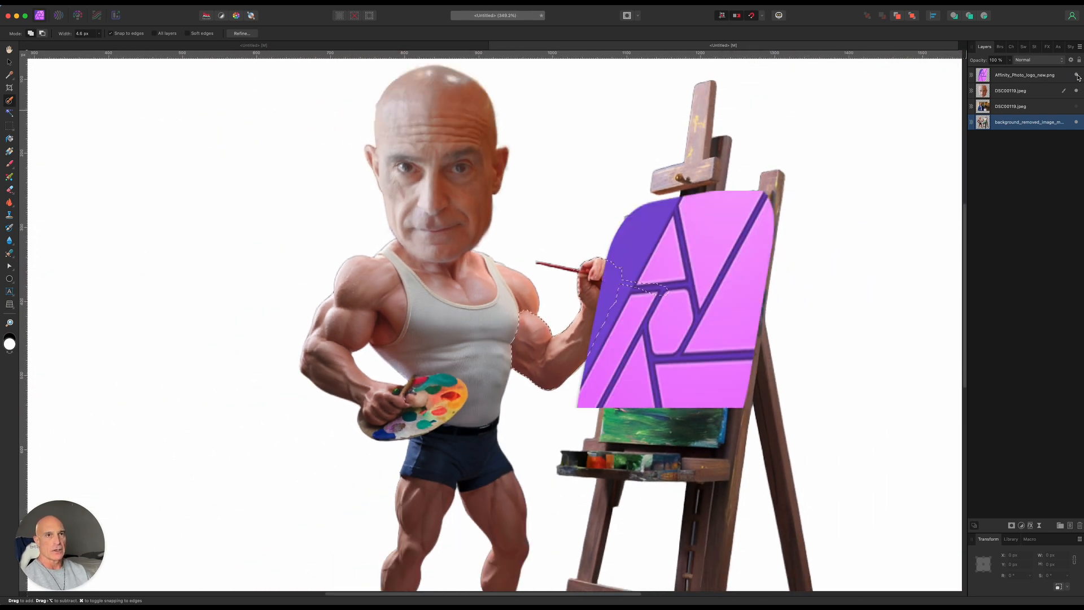
click(1020, 78)
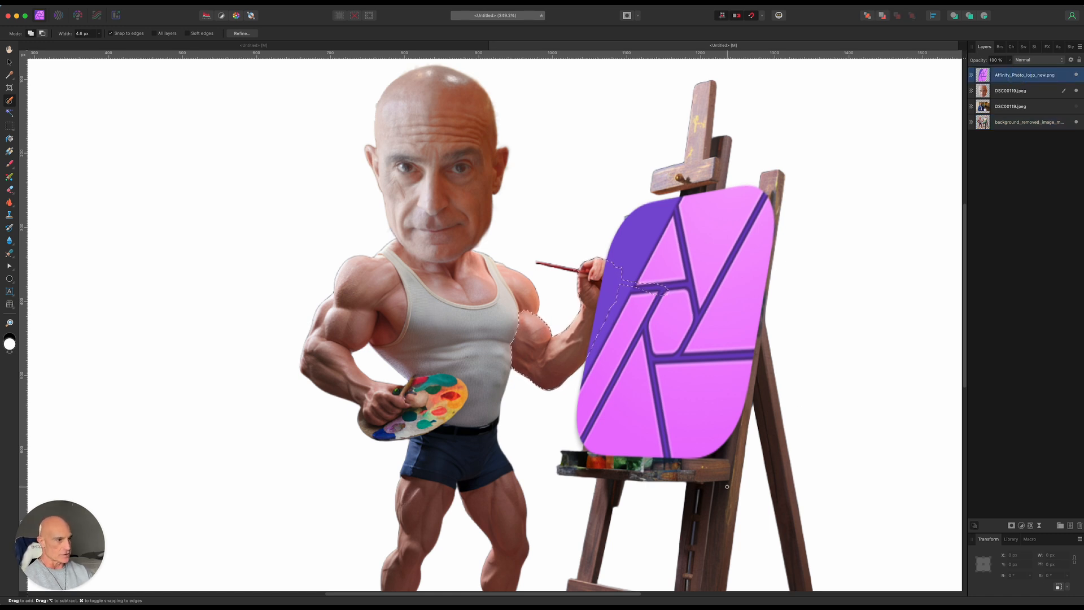
key(Delete)
key(super+d)
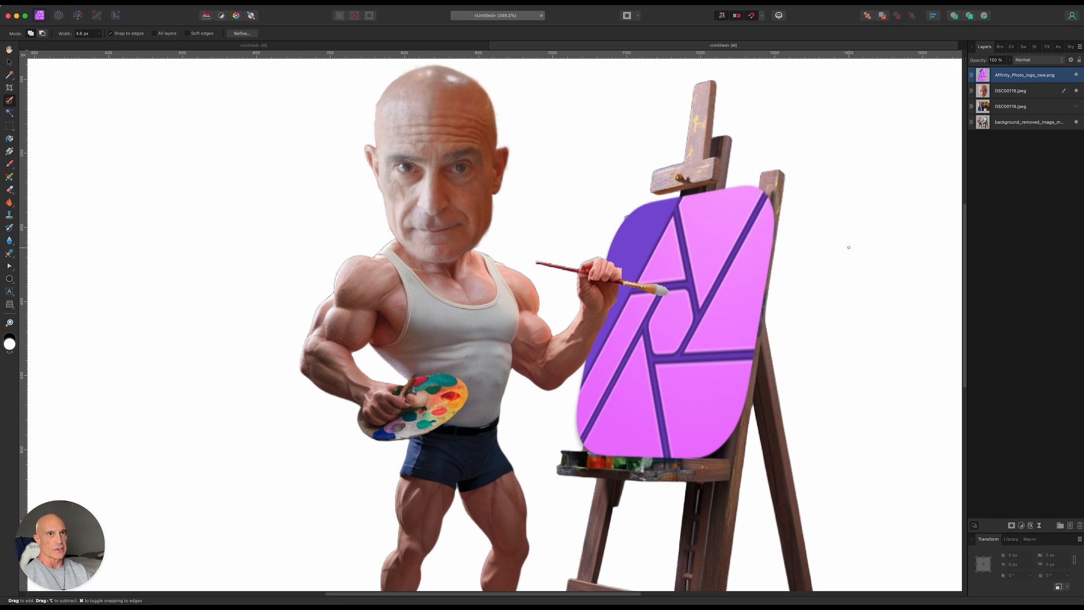
key(super+z)
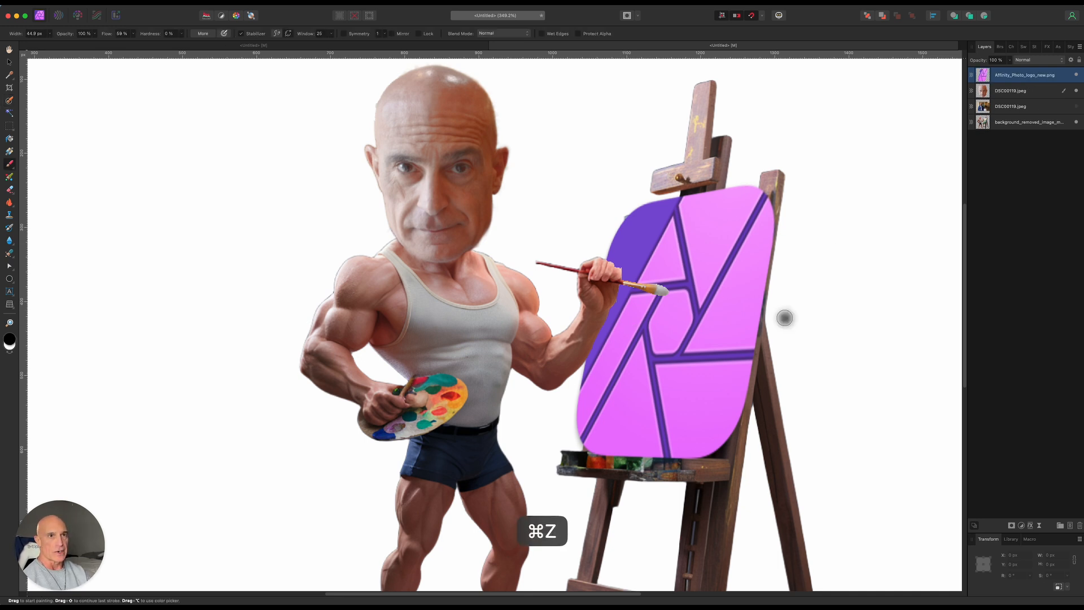
Step: Duplicate the painter layer, move the copy to the top of the layer stack, and add a mask to it
click(1016, 127)
key(super)
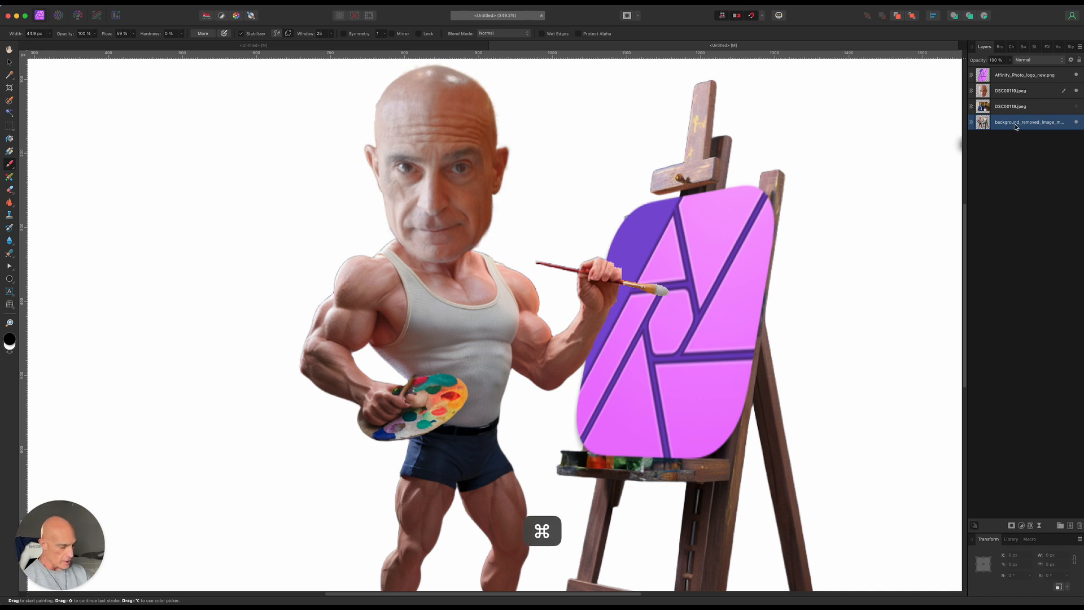
key(super+j)
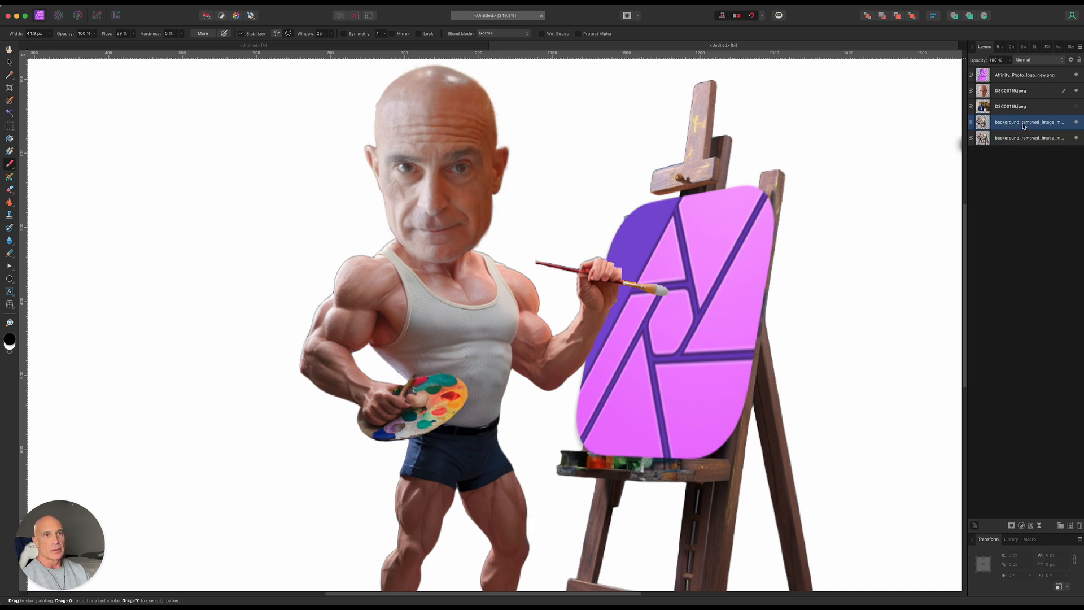
drag(1023, 126, 1016, 70)
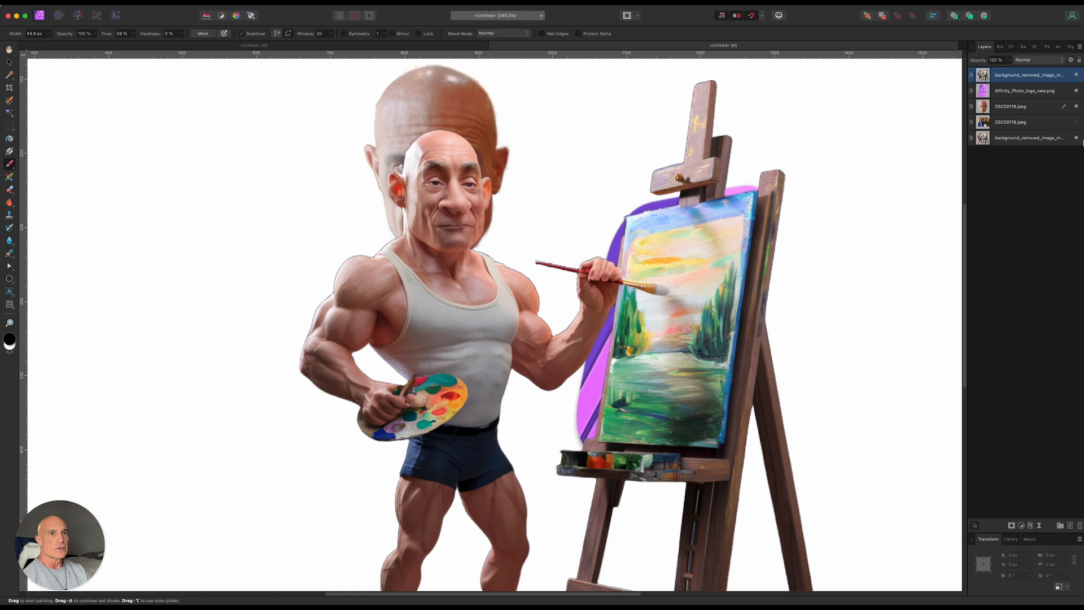
click(1011, 525)
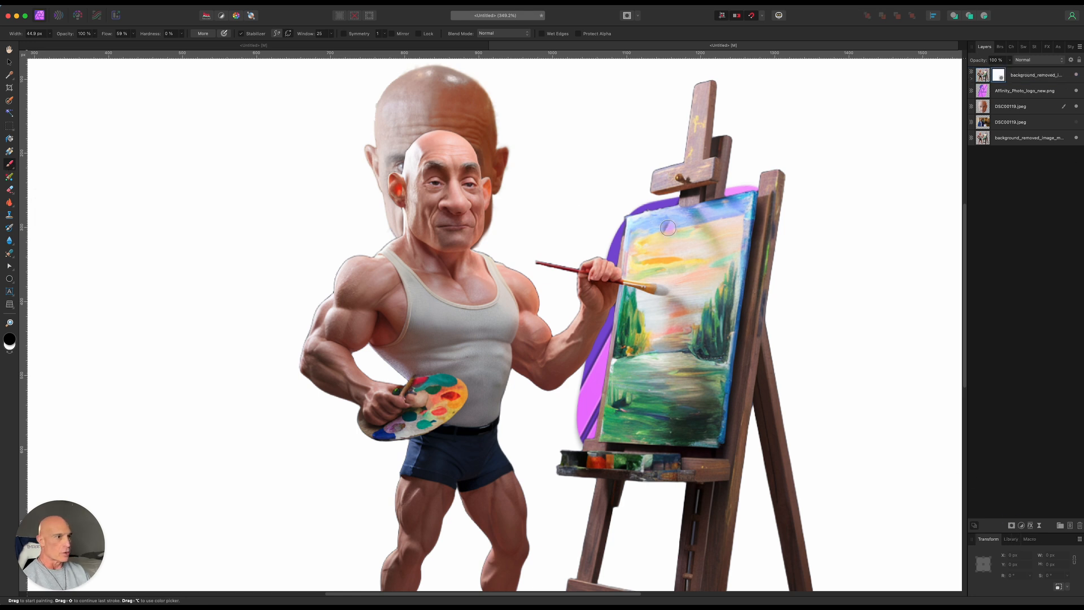
Step: Paint black on the copy's mask with an enlarged brush at 100% flow and 53% hardness to hide the easel's landscape painting
click(181, 34)
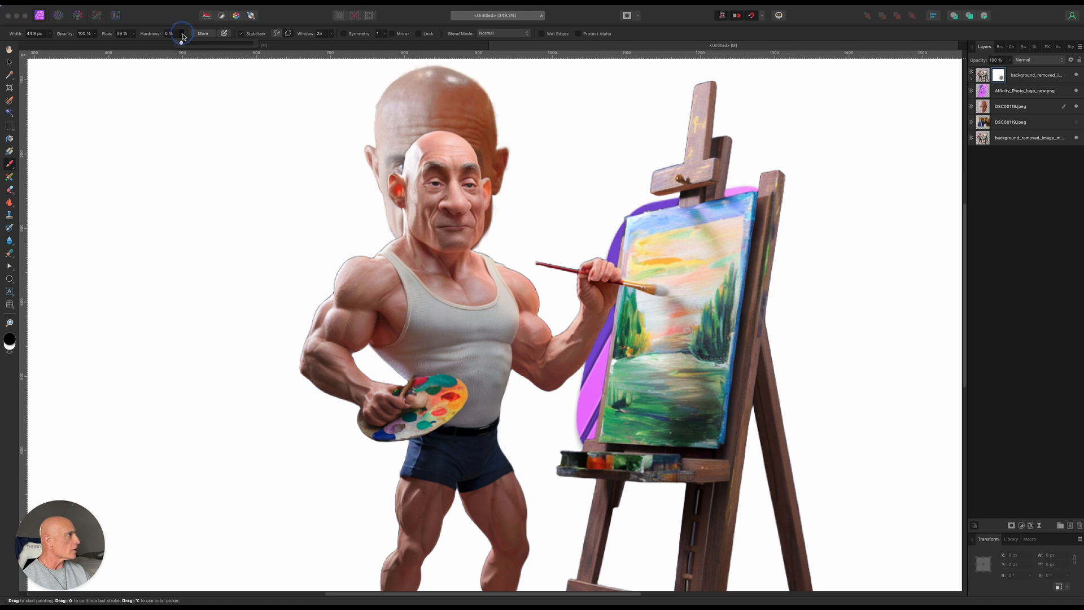
drag(181, 44, 215, 44)
click(133, 33)
drag(134, 43, 184, 43)
click(181, 34)
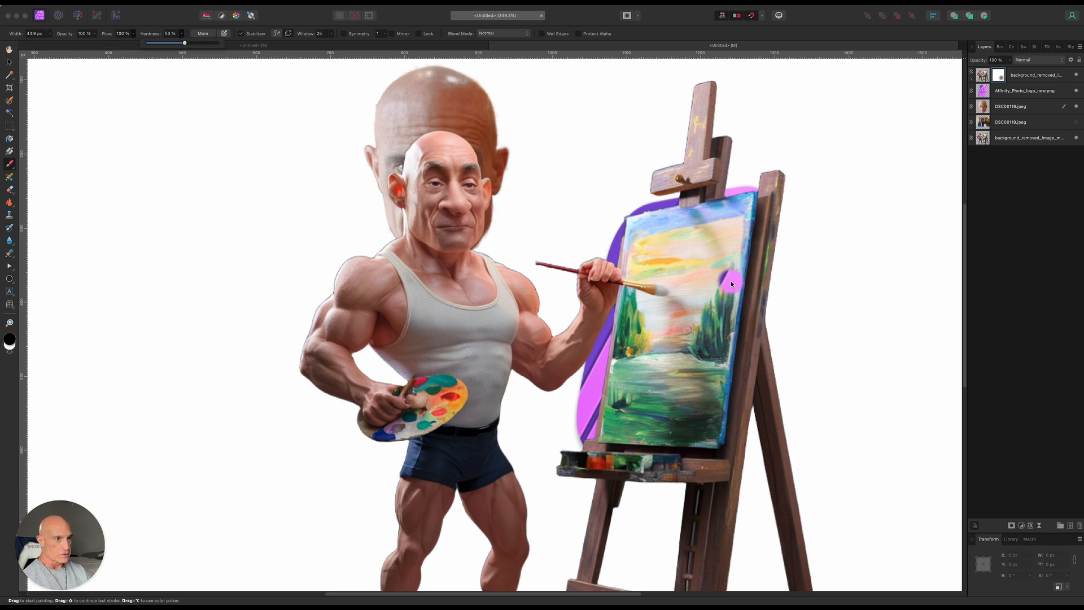
key(])
key(])
key(])
key(])
key(])
key(])
key(])
mouse_move(744, 288)
mouse_down()
mouse_move(727, 265)
mouse_move(742, 268)
mouse_move(751, 246)
mouse_move(737, 447)
mouse_move(605, 445)
mouse_move(611, 427)
mouse_move(684, 409)
mouse_move(701, 392)
mouse_move(707, 326)
mouse_move(674, 375)
mouse_move(655, 387)
mouse_move(642, 374)
mouse_move(720, 222)
mouse_move(652, 225)
mouse_move(703, 283)
mouse_up()
Step: Mask out the remaining painting around the hand and paintbrush, reducing the brush to about 10 px and turning the stabilizer off
key(bracketleft)
key(bracketleft)
key(bracketleft)
key(bracketleft)
key(bracketleft)
key(bracketleft)
key(bracketleft)
key(bracketleft)
mouse_move(647, 323)
mouse_down()
mouse_move(618, 347)
mouse_move(629, 309)
mouse_move(652, 318)
mouse_move(632, 325)
mouse_move(674, 310)
mouse_move(663, 322)
mouse_move(635, 314)
mouse_move(673, 276)
mouse_move(638, 259)
mouse_move(663, 281)
mouse_move(629, 275)
mouse_move(657, 313)
mouse_move(665, 302)
mouse_move(620, 302)
mouse_move(638, 293)
mouse_move(604, 353)
mouse_move(621, 297)
mouse_up()
click(241, 33)
key(bracketleft)
key(bracketleft)
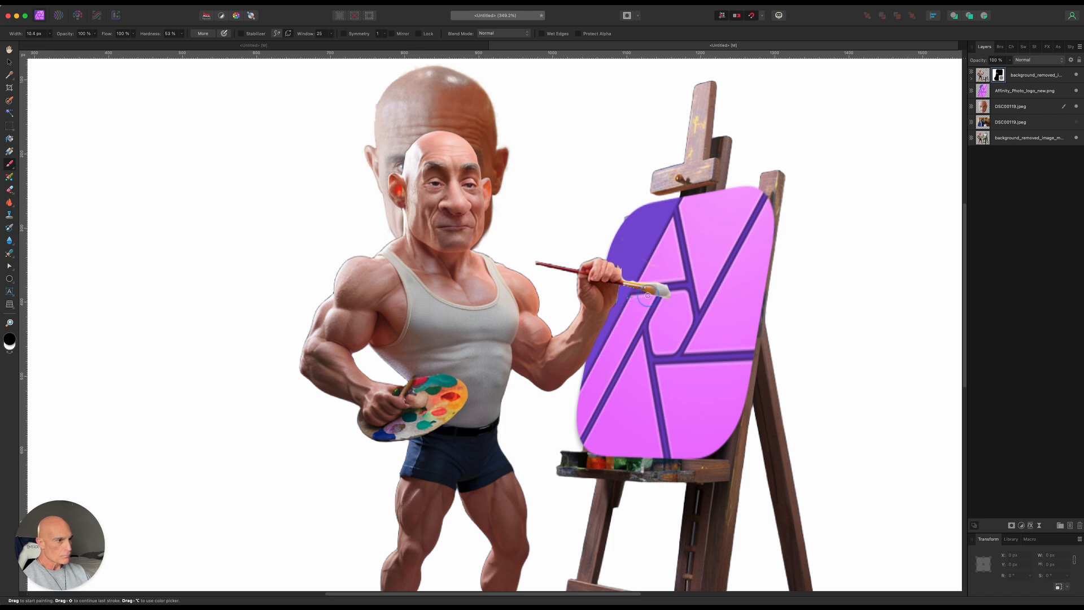
Step: Add a pixel layer above the logo and paint a black shadow beneath the arm and paintbrush with 36% flow and 15% hardness
scroll(539, 365, down, 2)
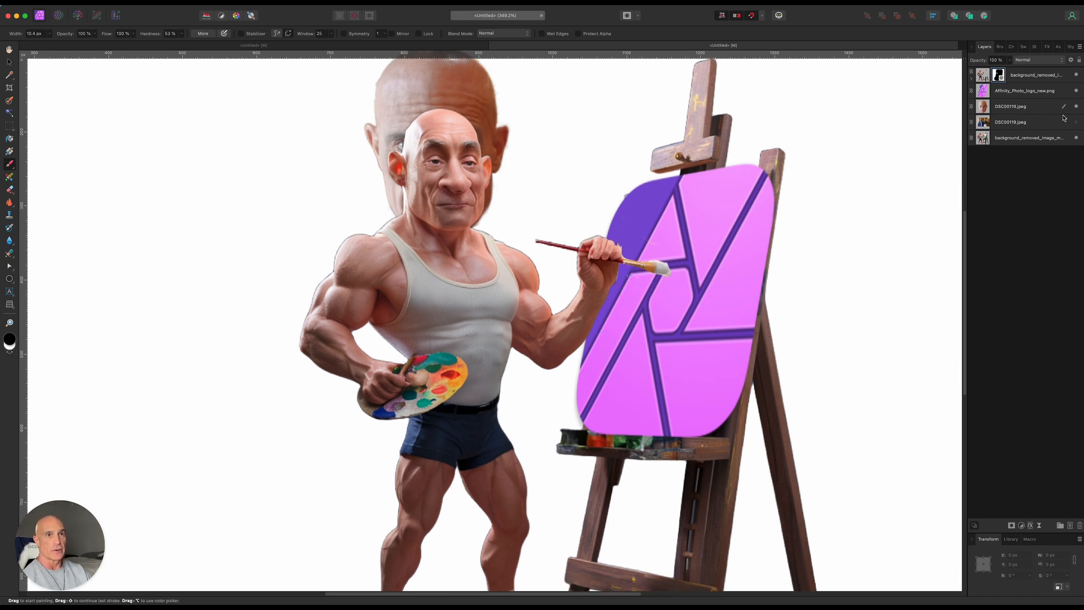
click(1021, 95)
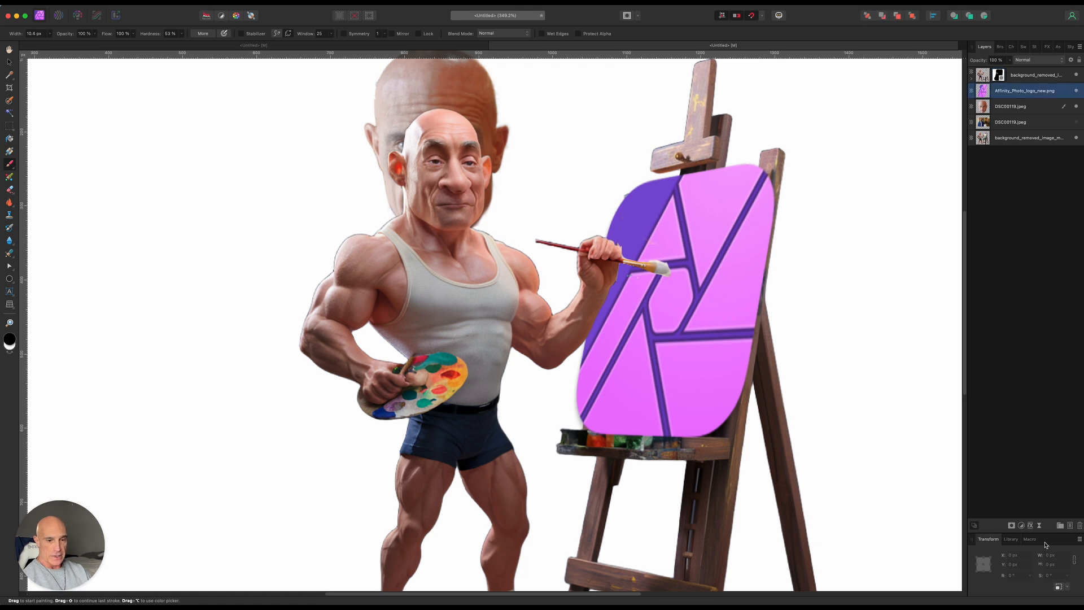
click(1071, 525)
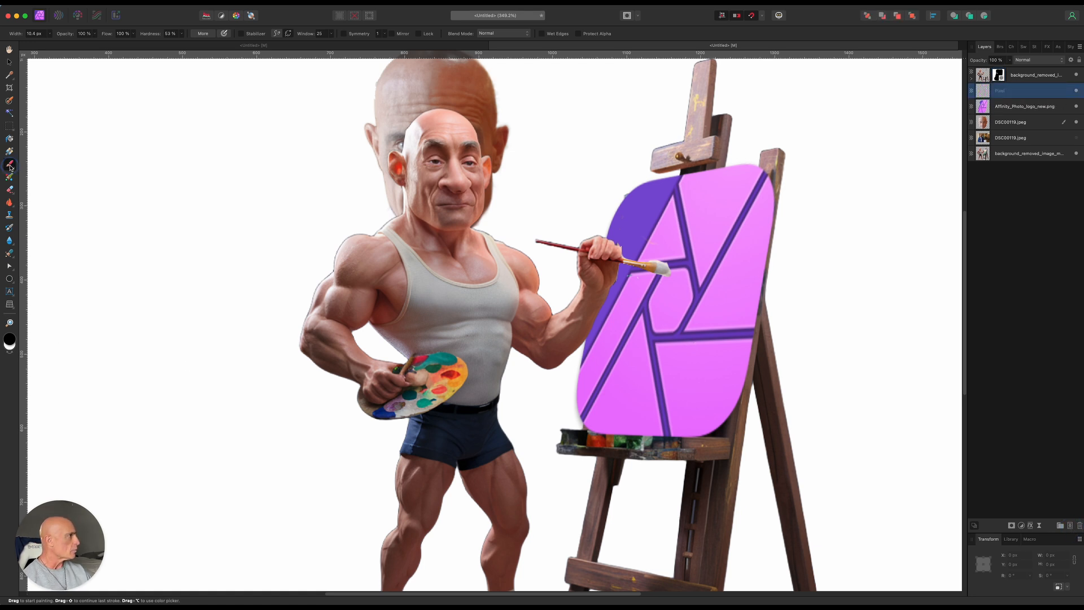
click(134, 34)
drag(133, 43, 88, 58)
click(175, 35)
drag(183, 43, 154, 59)
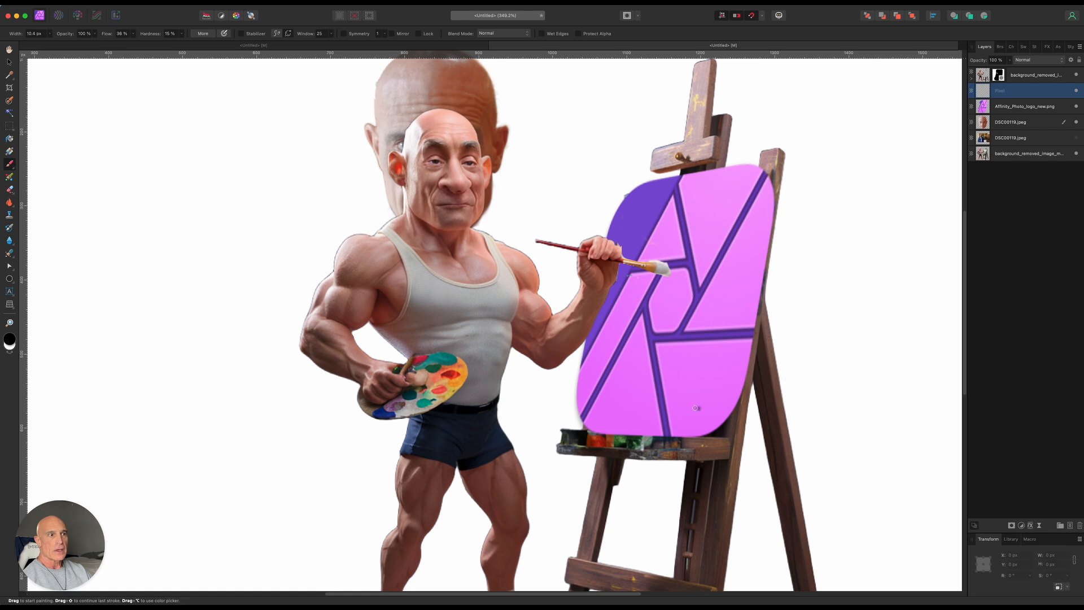
key(bracketright)
key(bracketright)
mouse_move(616, 267)
mouse_down()
mouse_move(589, 329)
mouse_move(620, 265)
mouse_move(665, 279)
mouse_up()
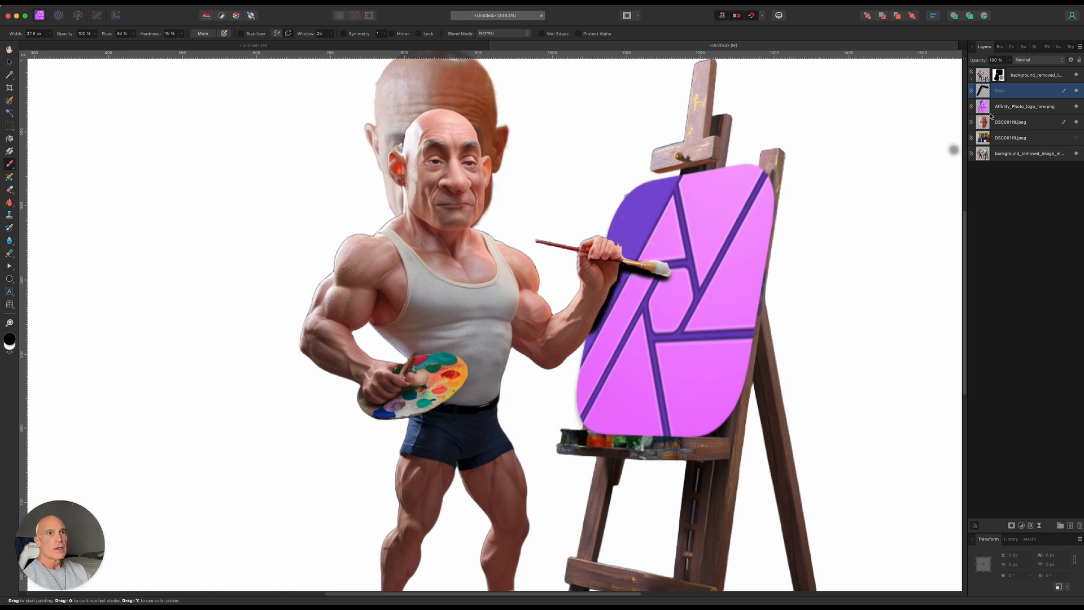
Step: Set the shadow layer's opacity to 53%
click(1011, 60)
drag(1010, 69, 979, 84)
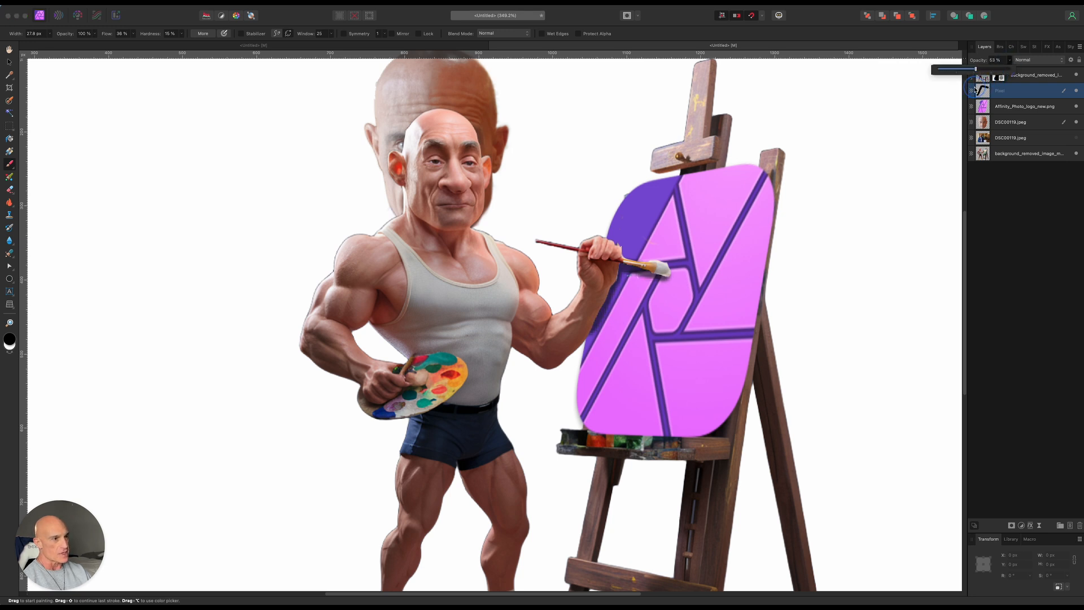
scroll(401, 333, down, 2)
scroll(520, 221, down, 1)
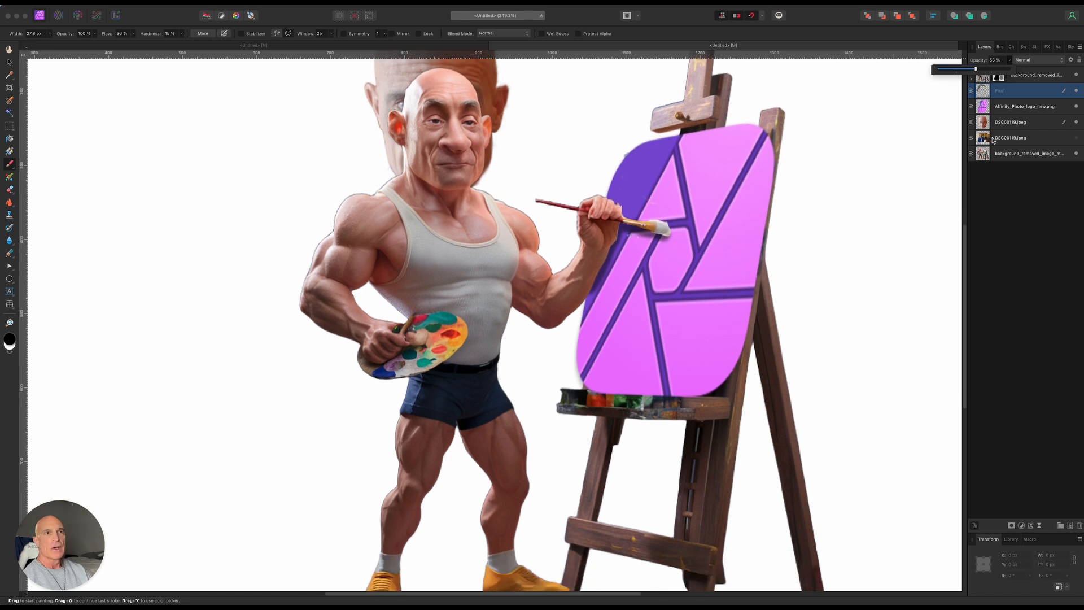
click(1018, 227)
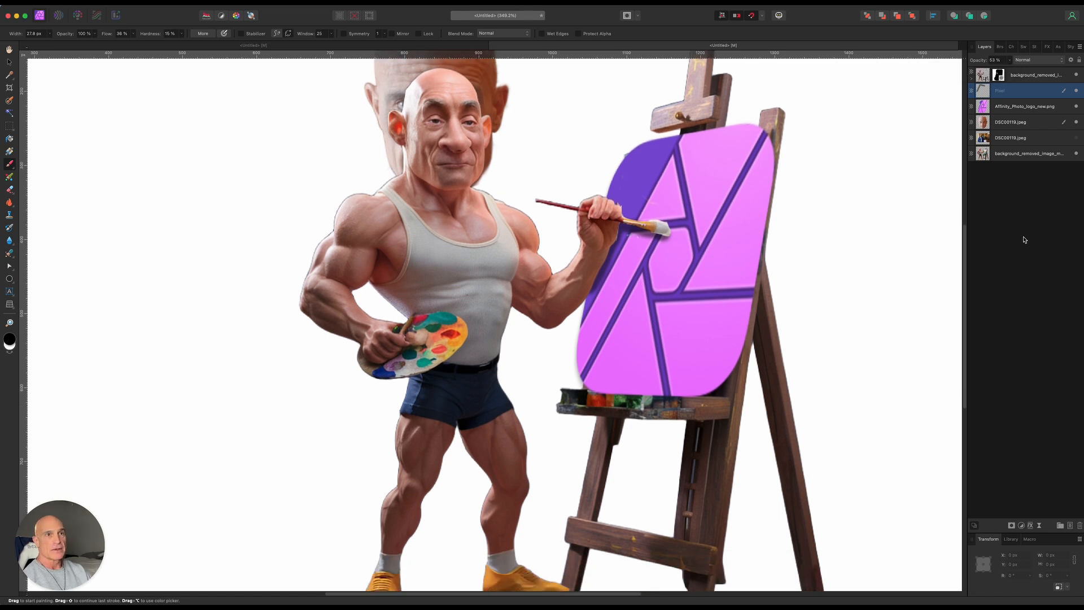
Step: Paint the cartoon head out of the top copy's mask with a brush of about 64 px, 100% flow and 86% hardness
click(997, 75)
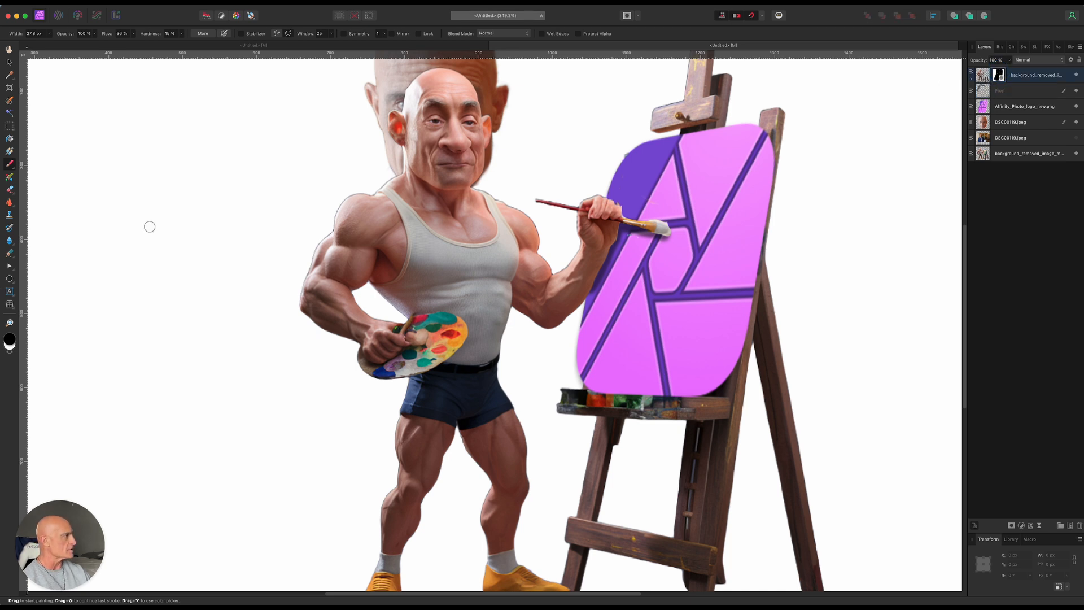
scroll(150, 227, up, 3)
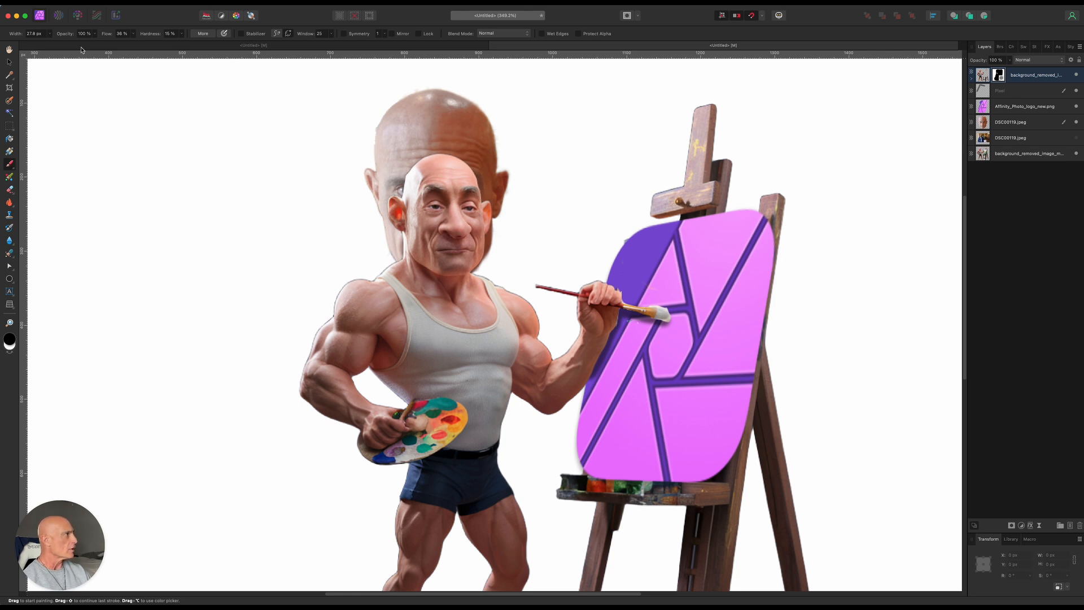
click(133, 34)
drag(135, 44, 231, 43)
click(182, 34)
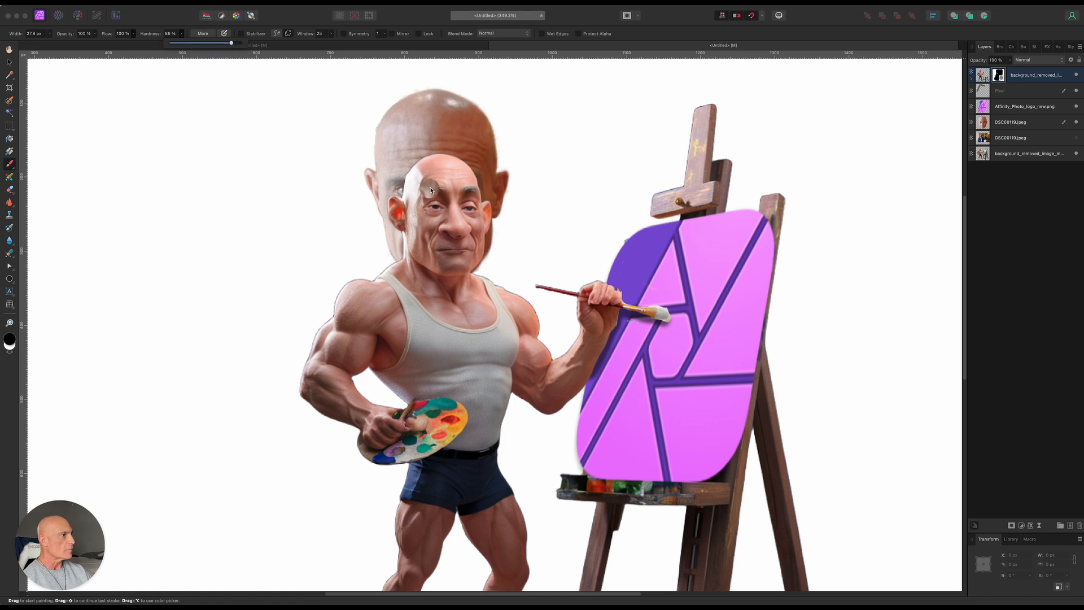
key(bracketright)
key(bracketright)
key(bracketright)
key(bracketright)
key(bracketright)
key(bracketright)
mouse_move(427, 171)
mouse_down()
mouse_move(459, 178)
mouse_move(459, 204)
mouse_move(473, 214)
mouse_move(470, 230)
mouse_move(422, 198)
mouse_move(432, 260)
mouse_up()
scroll(430, 244, down, 3)
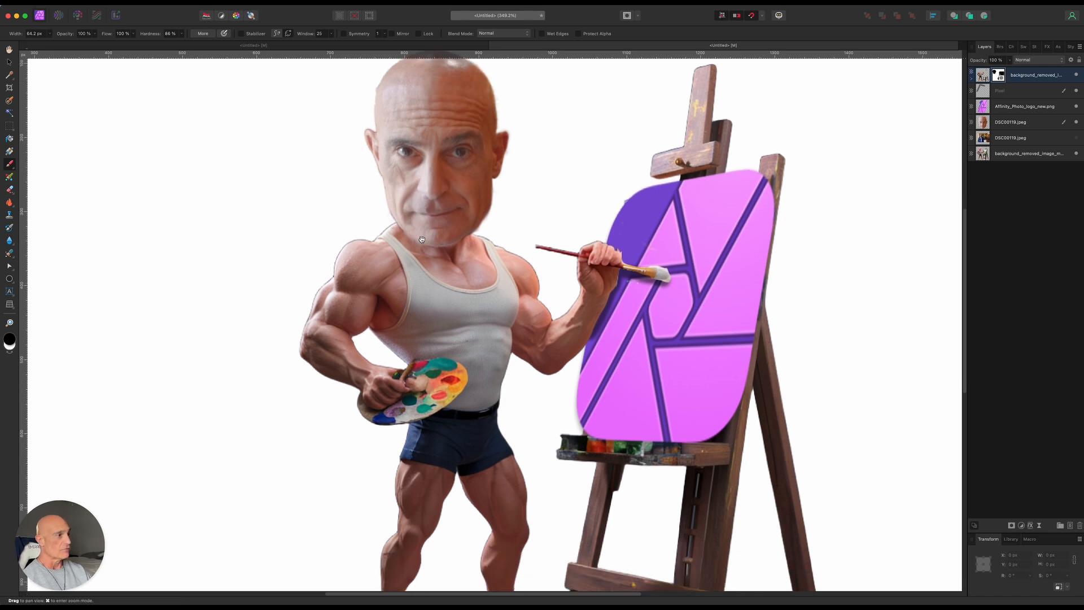
scroll(424, 251, down, 1)
scroll(428, 275, down, 5)
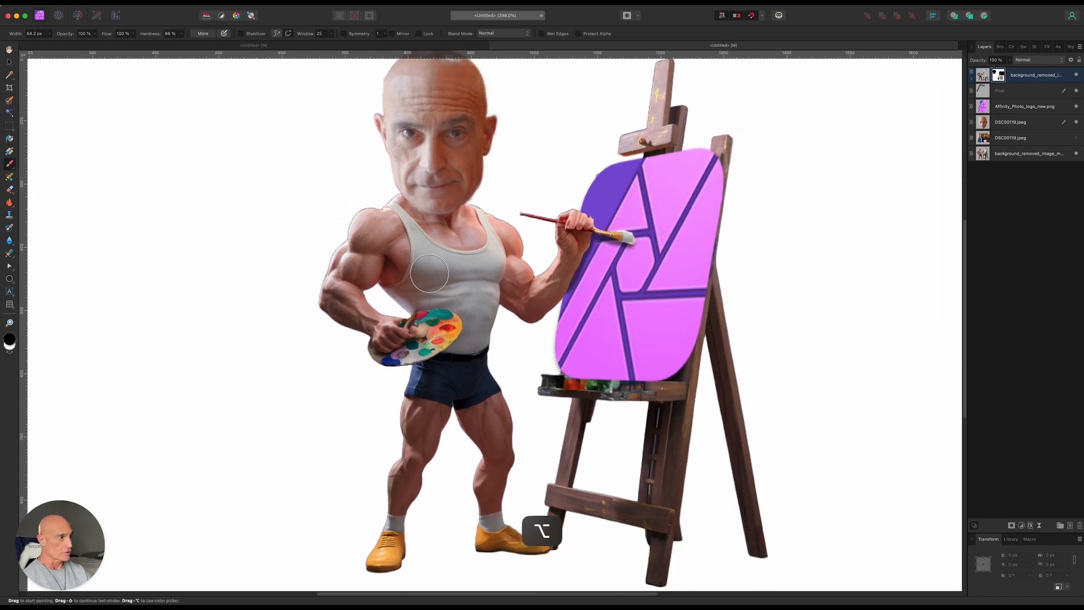
Step: Rasterize and trim the masked top copy, and delete the hidden DSC00119.jpeg layer
right_click(1032, 77)
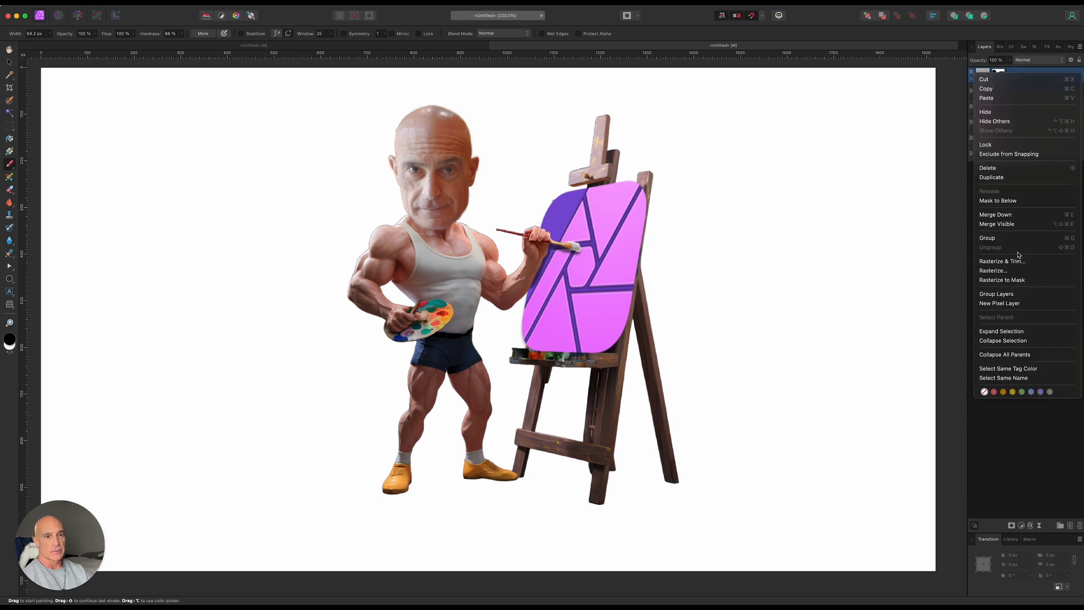
click(1012, 265)
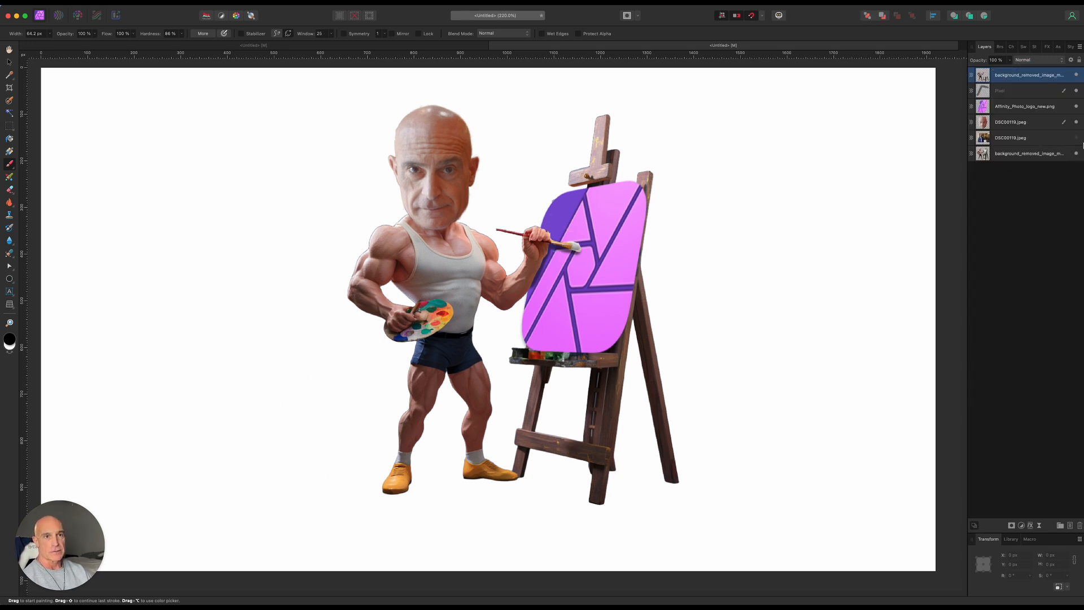
click(1077, 138)
click(1077, 138)
click(1033, 138)
key(BackSpace)
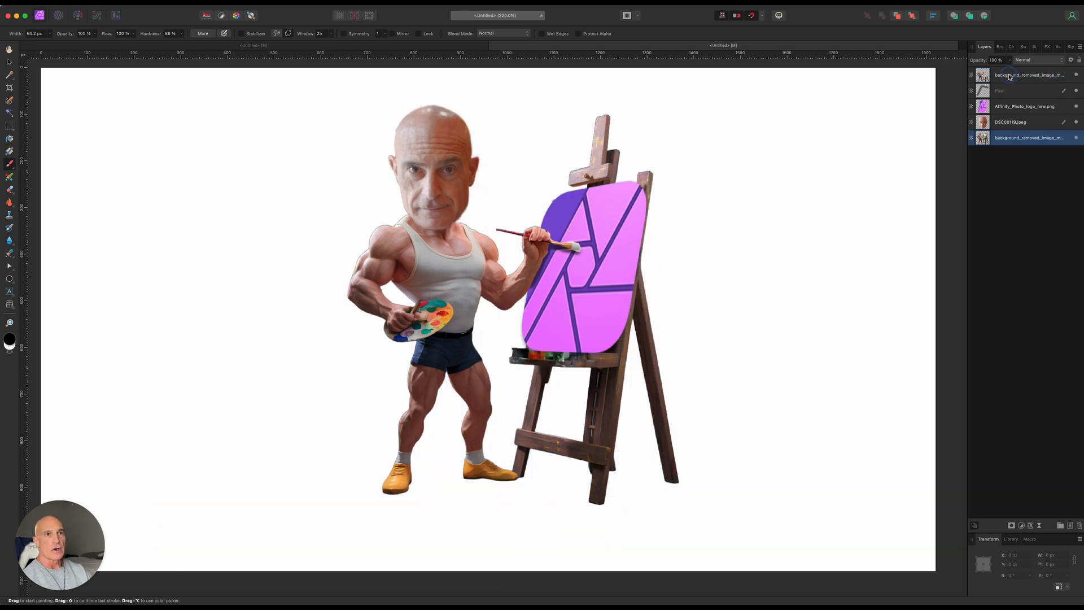
Step: Select all the layers from the top painter copy to the bottom painter layer and group them
click(1010, 75)
shift+click(1015, 144)
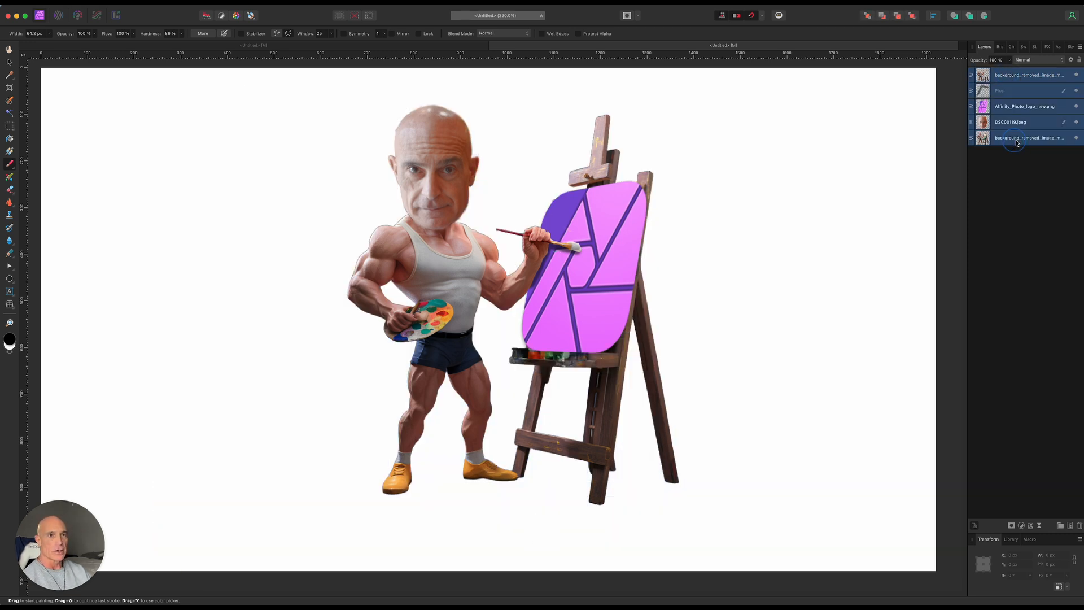
right_click(1017, 142)
click(1011, 271)
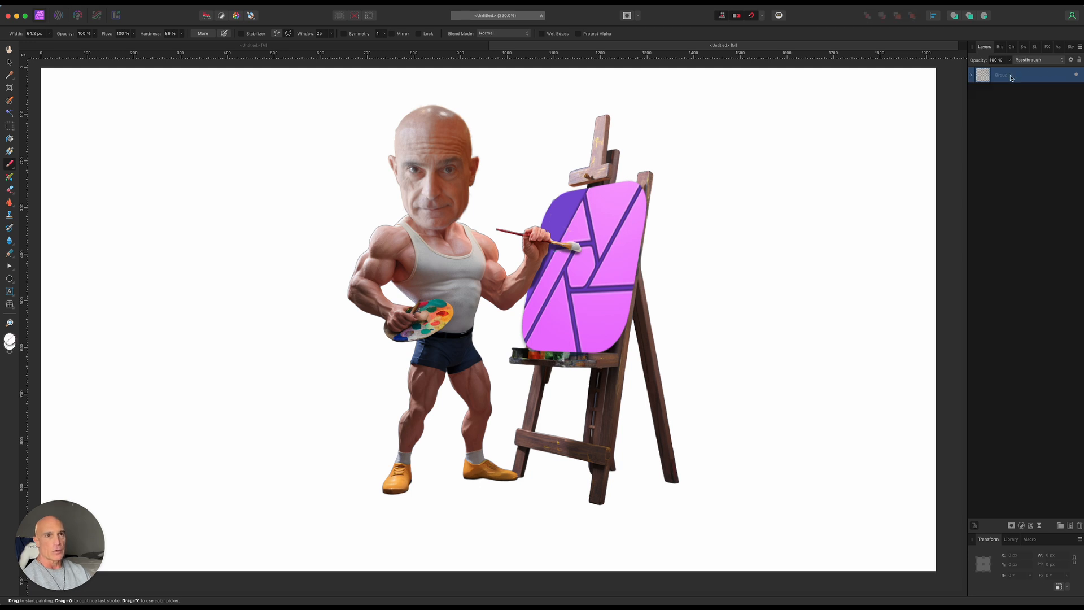
Step: Rasterize and trim the painter group into a single pixel layer and duplicate it
right_click(1011, 77)
click(1011, 265)
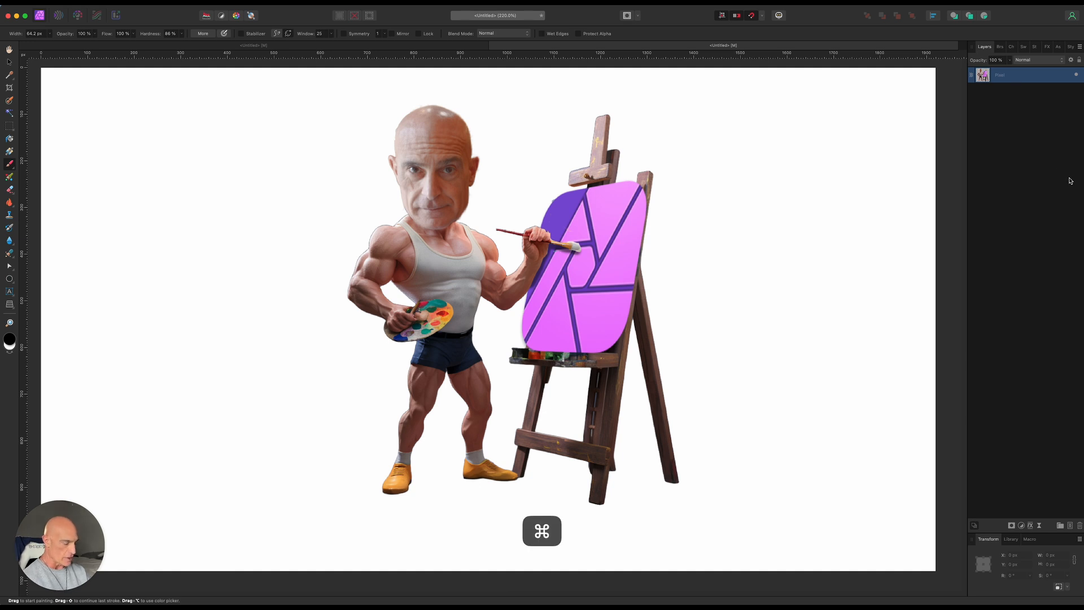
key(super+j)
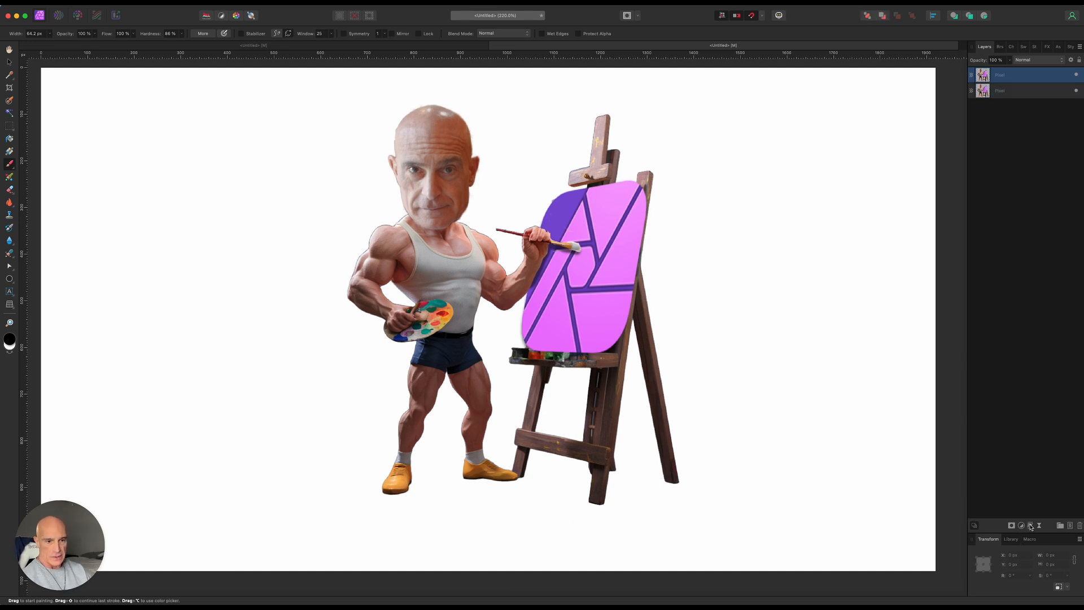
Step: Turn the upper painter copy into a silhouette with a black Color Overlay and rasterize it without preserving the layer effects
click(1031, 525)
click(715, 462)
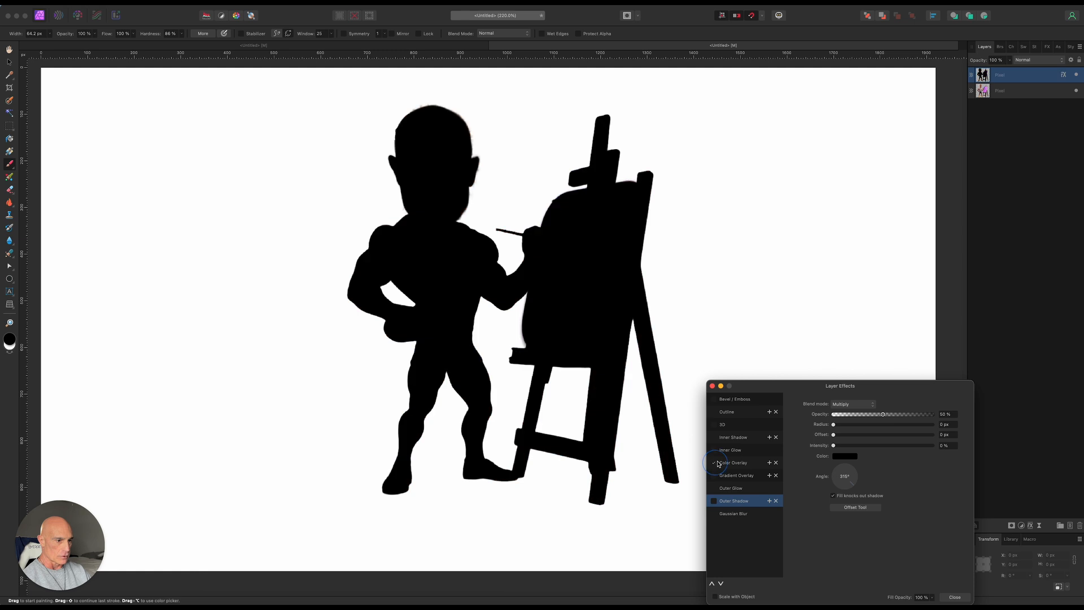
click(713, 387)
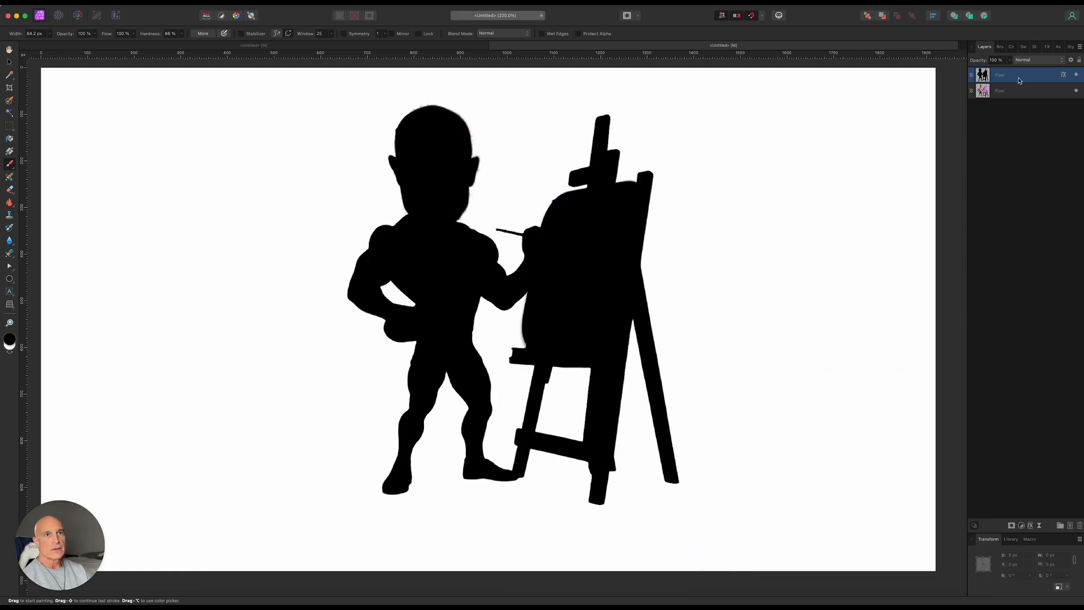
right_click(1020, 75)
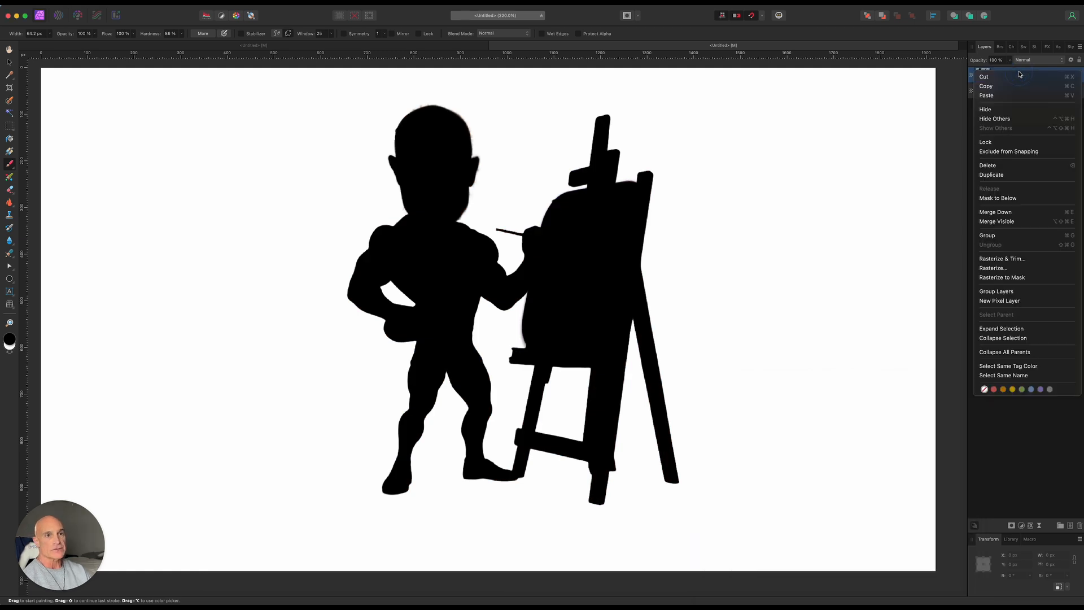
click(1011, 259)
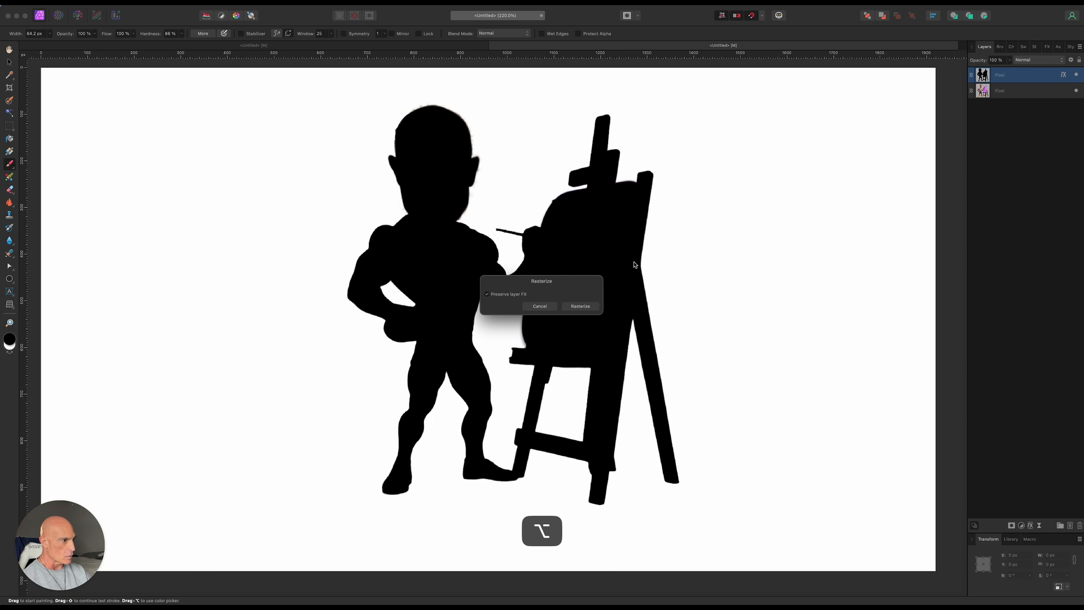
click(580, 305)
Step: Flip the black silhouette upside down, squash it to about 288 px high and line it up beneath the painter's feet
scroll(429, 312, down, 3)
scroll(429, 311, down, 2)
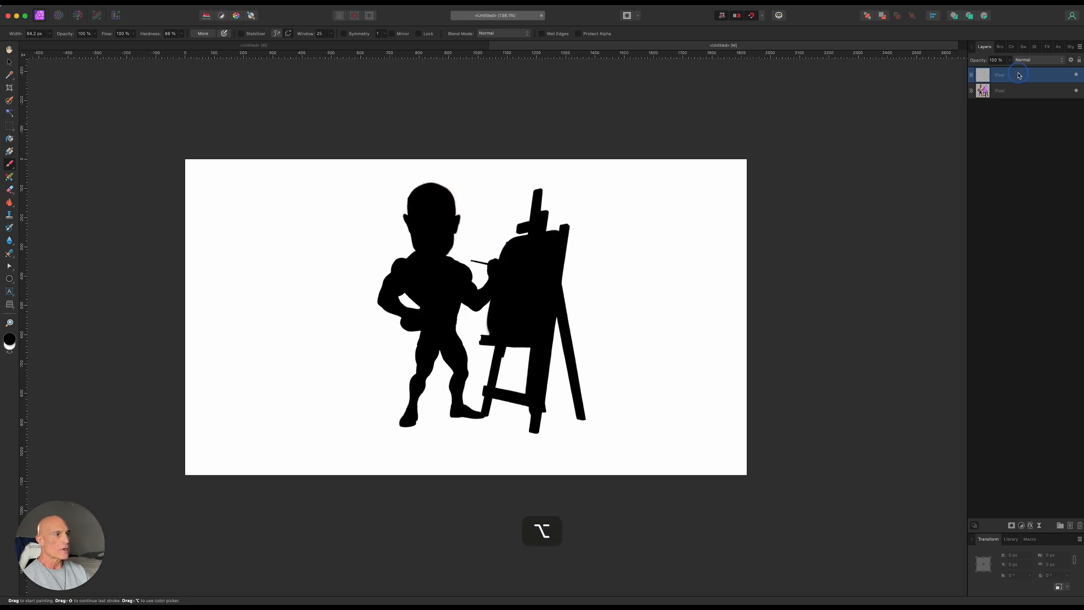
click(9, 61)
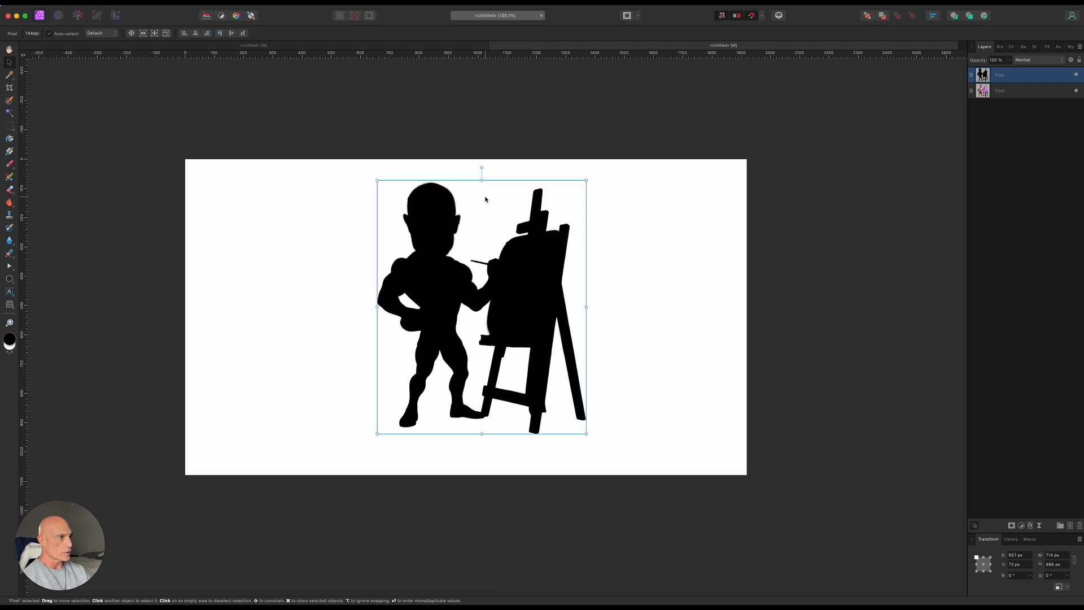
drag(482, 180, 446, 519)
drag(462, 450, 464, 433)
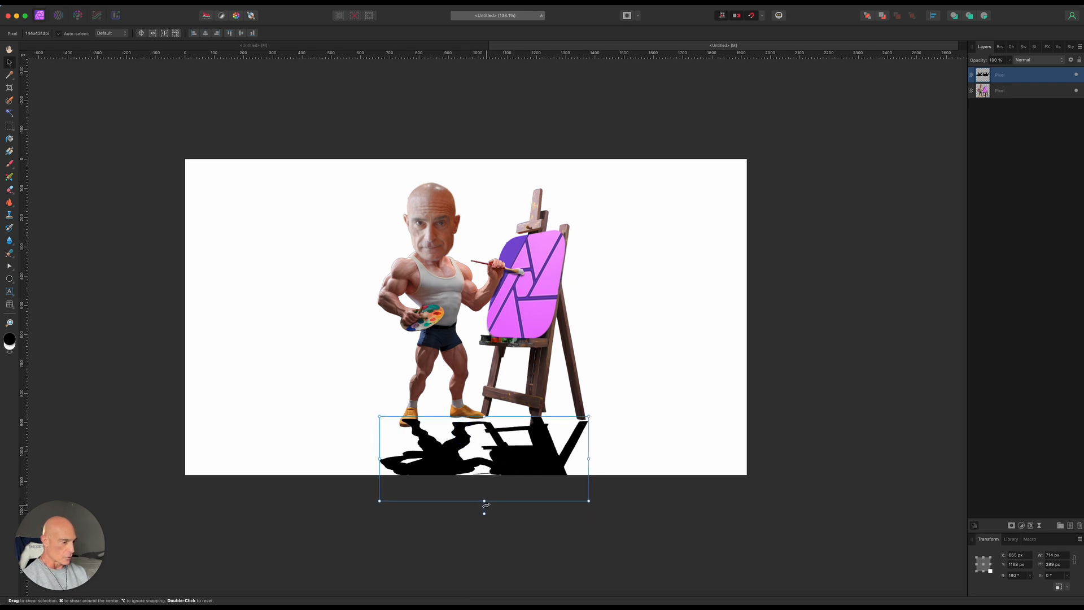
Step: Shear the silhouette about 63° to the right, flatten it onto the ground and place its layer below the painter layer
drag(487, 505, 614, 478)
drag(491, 446, 487, 445)
drag(605, 500, 589, 474)
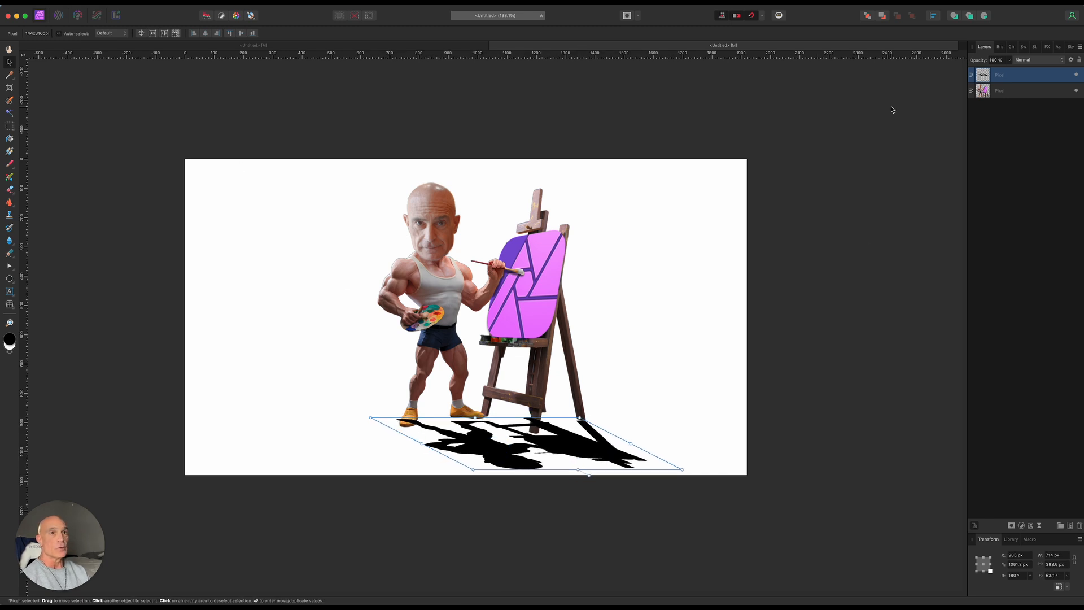
drag(1016, 76, 1015, 100)
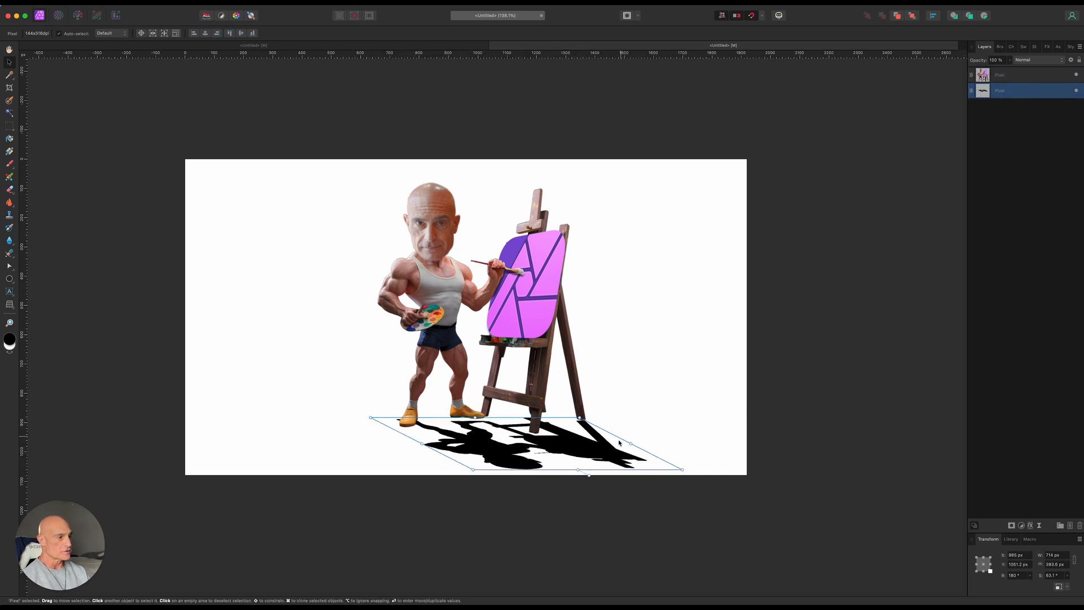
Step: Mesh-warp the upper edge of the shadow slightly upward to meet the shoes and easel legs, and apply the warp
click(9, 304)
drag(473, 421, 471, 416)
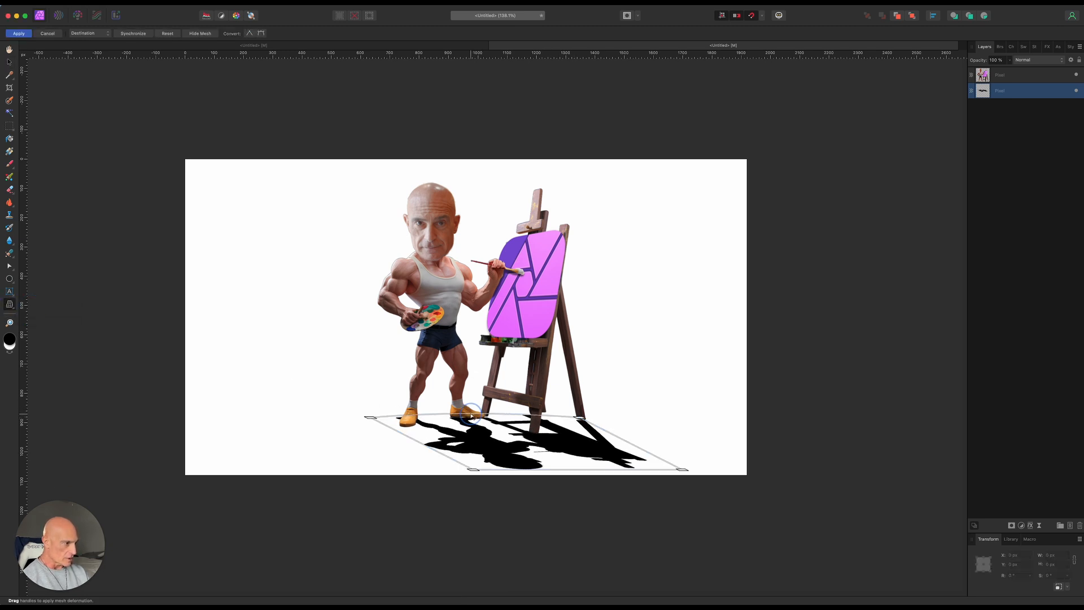
click(580, 418)
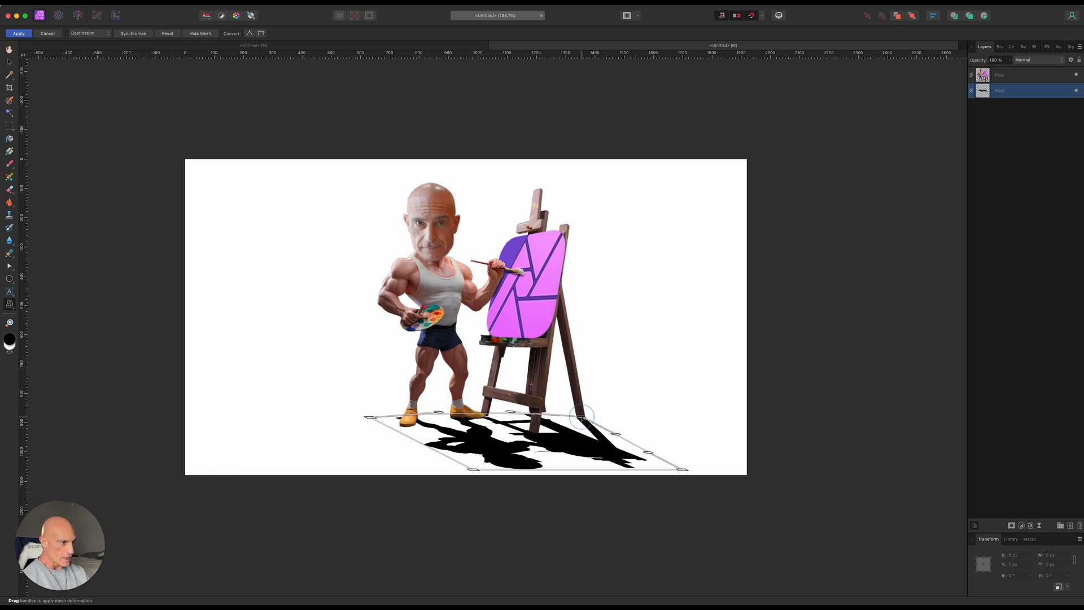
click(19, 34)
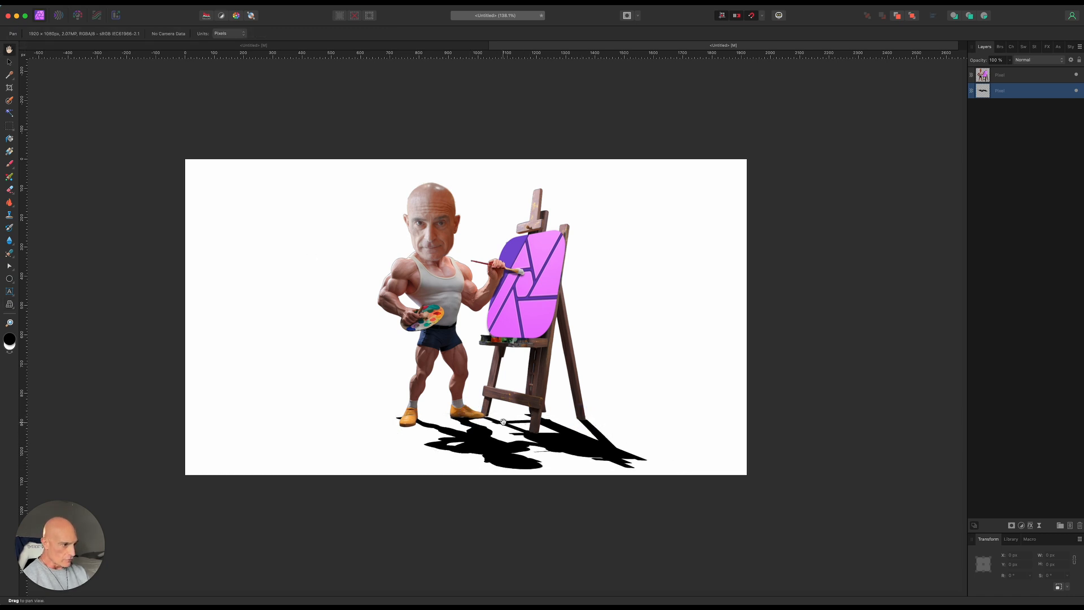
Step: Erase the bit of shadow sticking out to the left of the painter's left-hand shoe with an eraser about 24 px wide
scroll(525, 391, up, 2)
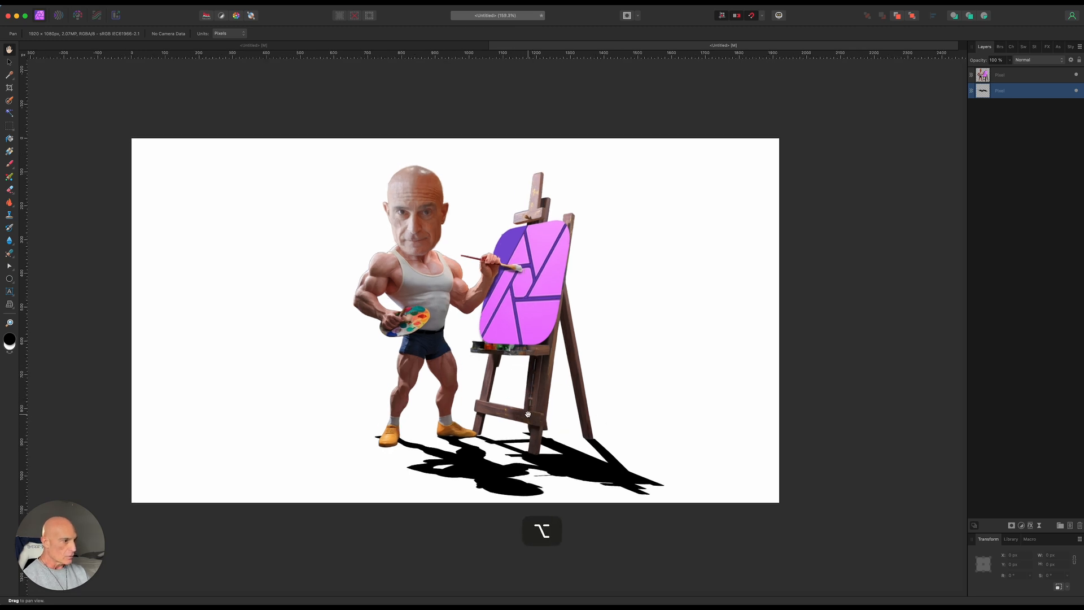
scroll(396, 350, down, 1)
click(12, 191)
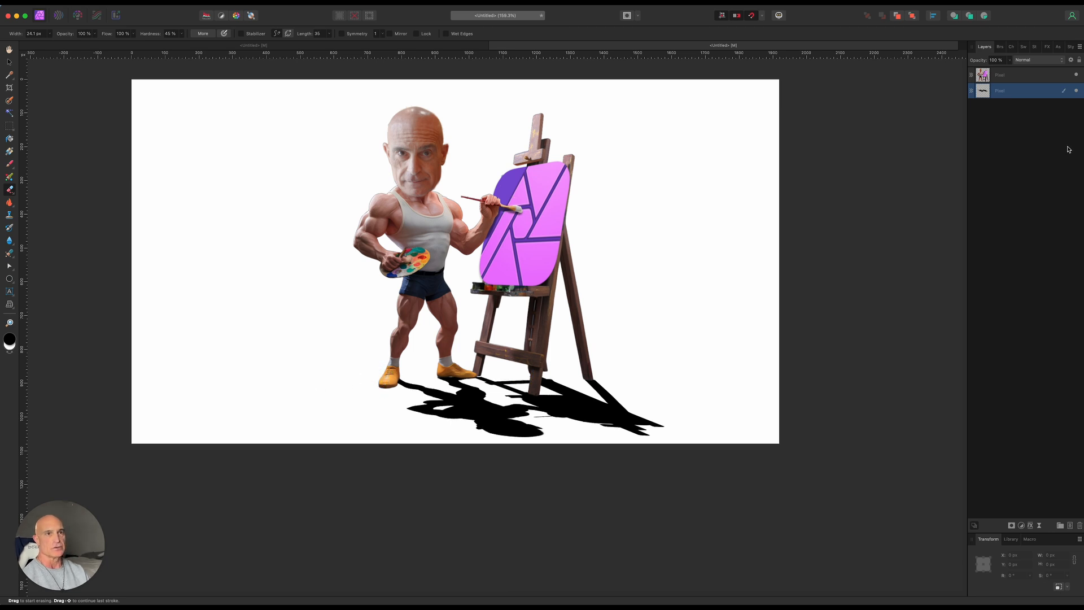
Step: Soften the shadow with a live Gaussian Blur of about 13 px radius, and rasterize and trim the result
click(1040, 526)
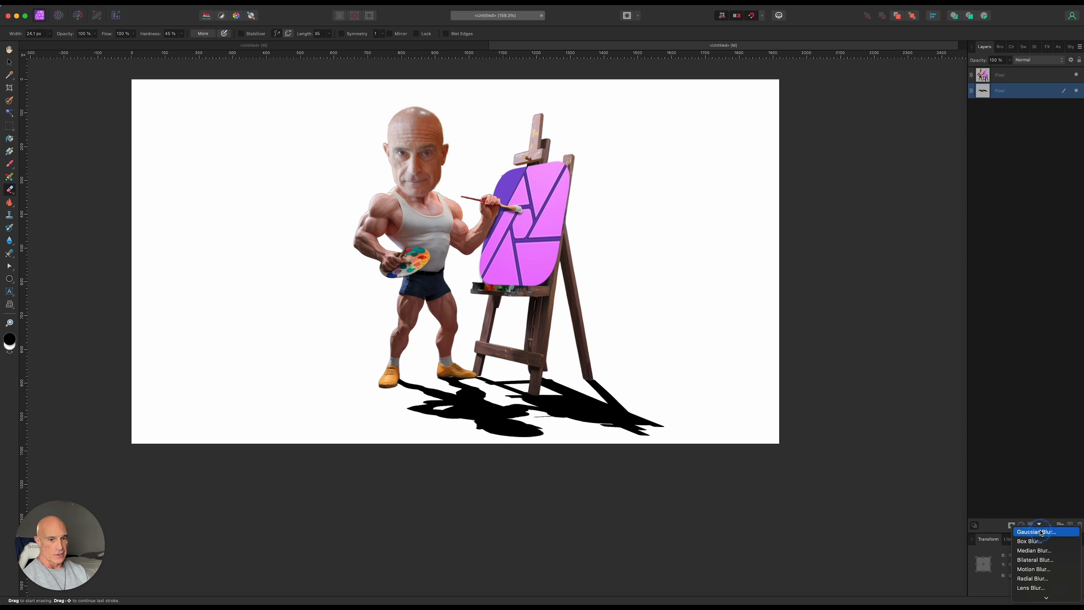
click(1038, 532)
drag(824, 564, 872, 564)
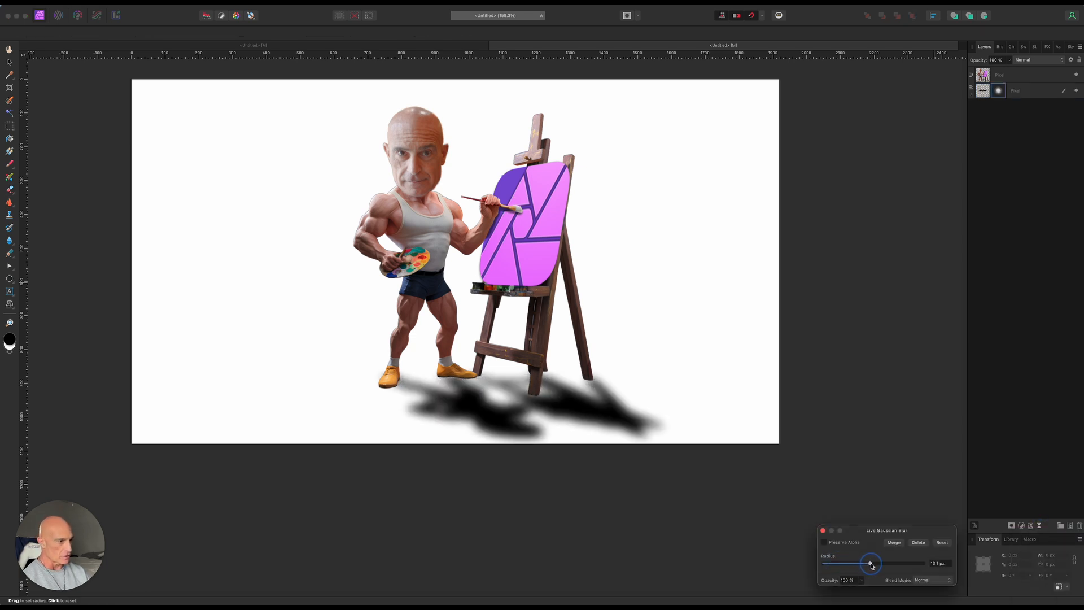
key(e)
right_click(1027, 94)
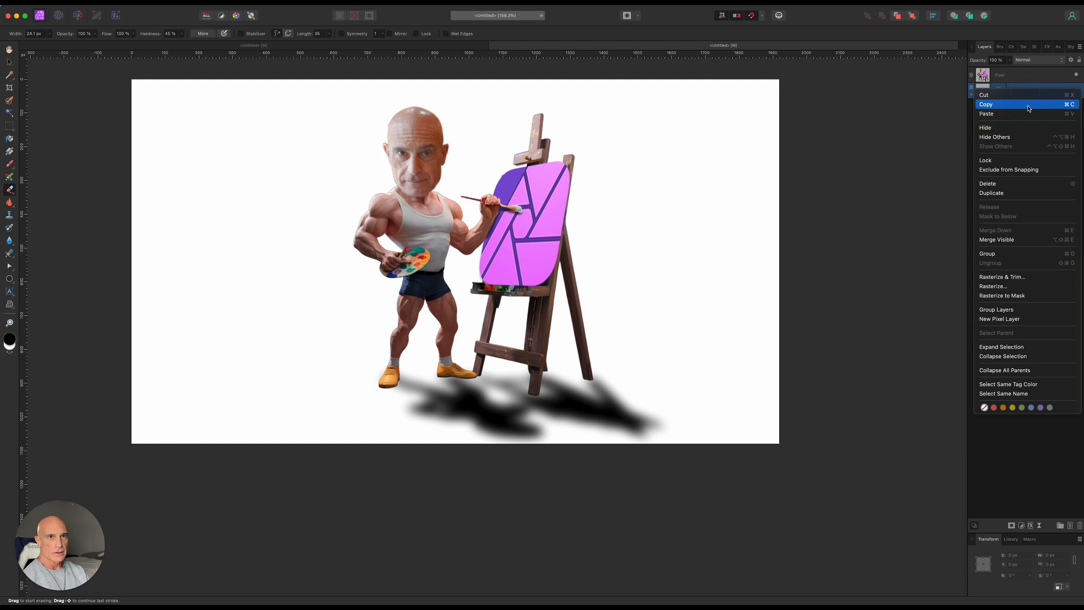
click(1034, 277)
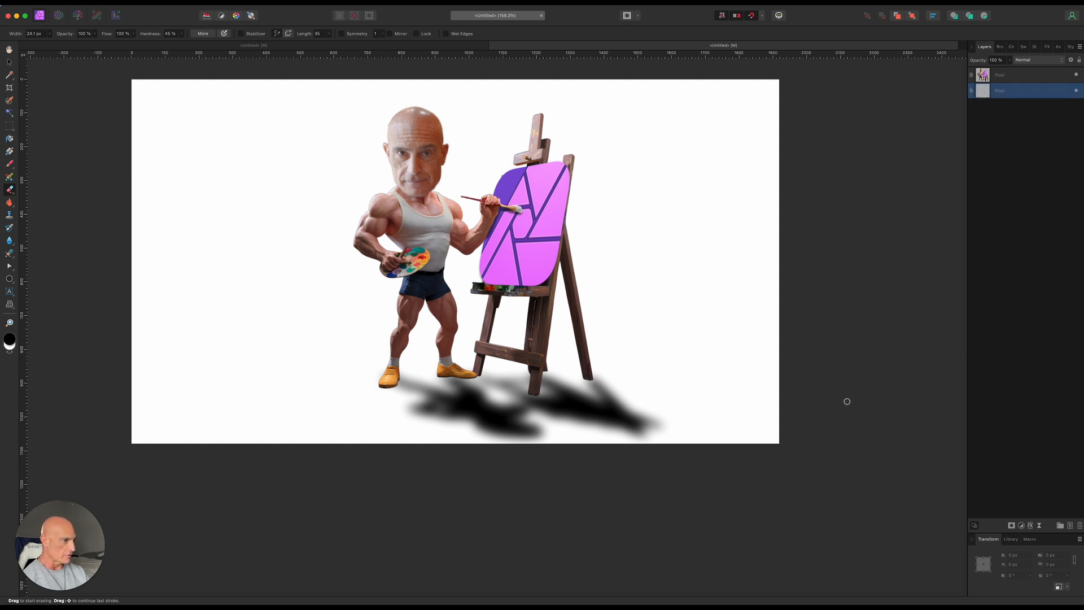
Step: Fade the shadow toward its far right end with a gradient on a layer mask, and rasterize and trim the masked layer
click(1012, 525)
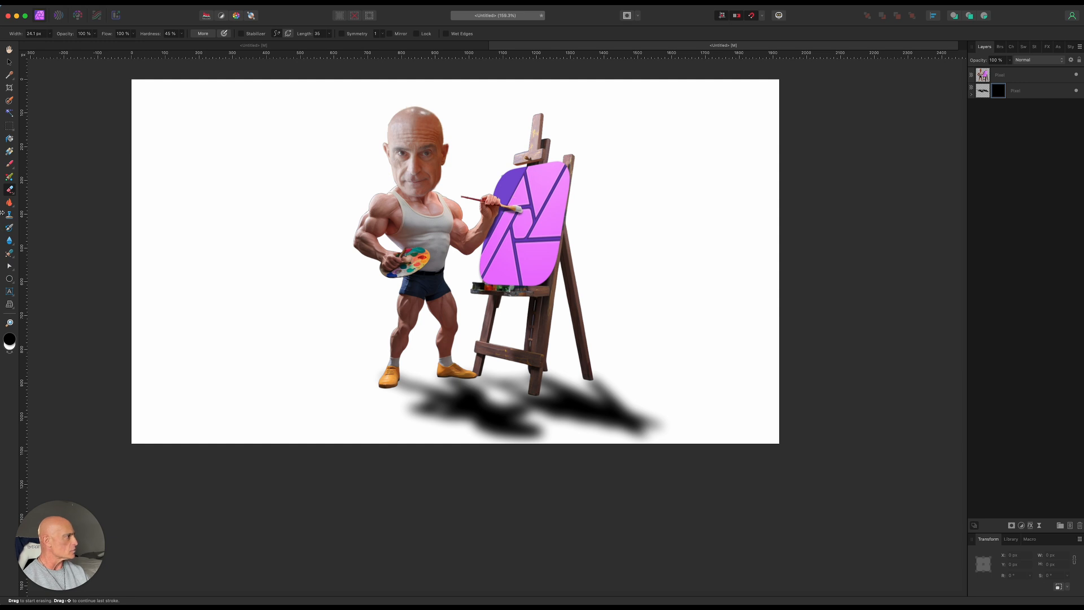
click(10, 152)
drag(428, 362, 644, 400)
key(v)
click(1016, 90)
right_click(1017, 91)
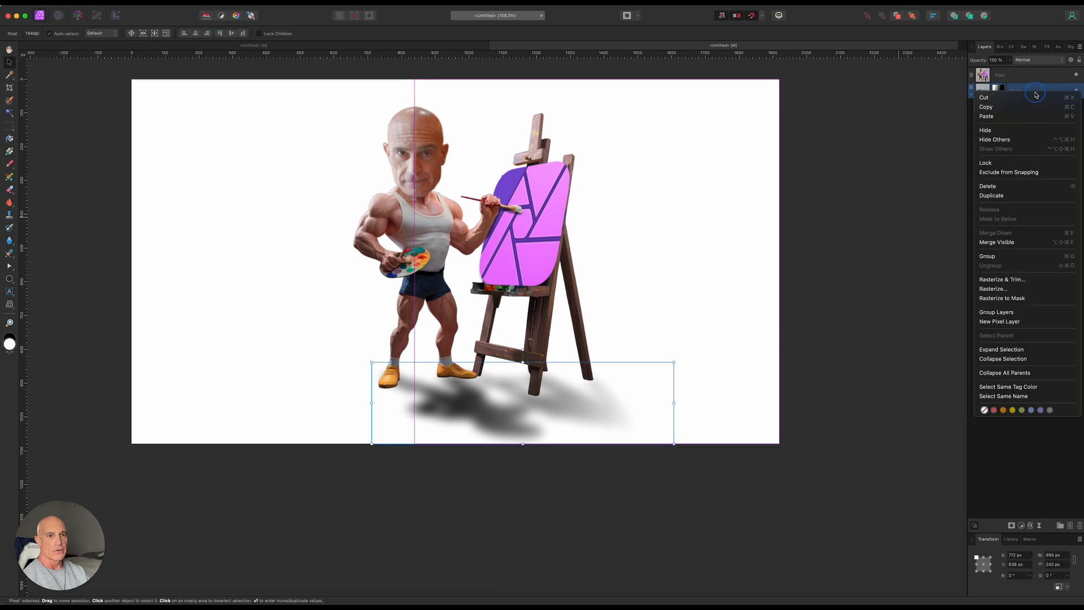
click(1013, 280)
Step: Select the painter and shadow layers together and group them
shift+click(1015, 83)
right_click(1015, 82)
click(1012, 208)
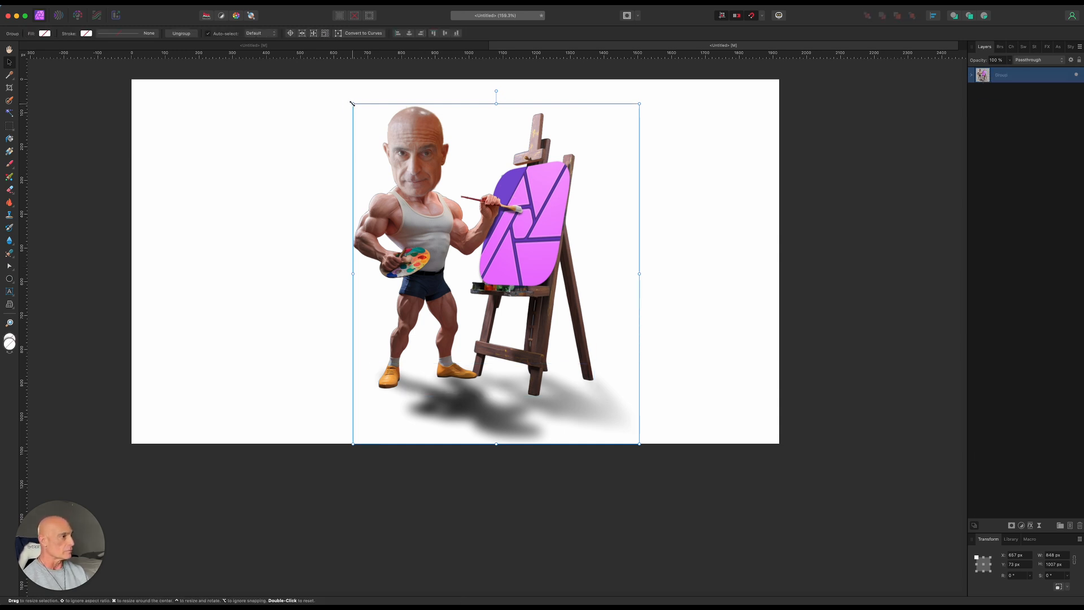
Step: Scale the group down to about 630 px wide, move it to the right part of the page and deselect it
drag(352, 103, 426, 190)
drag(484, 319, 583, 269)
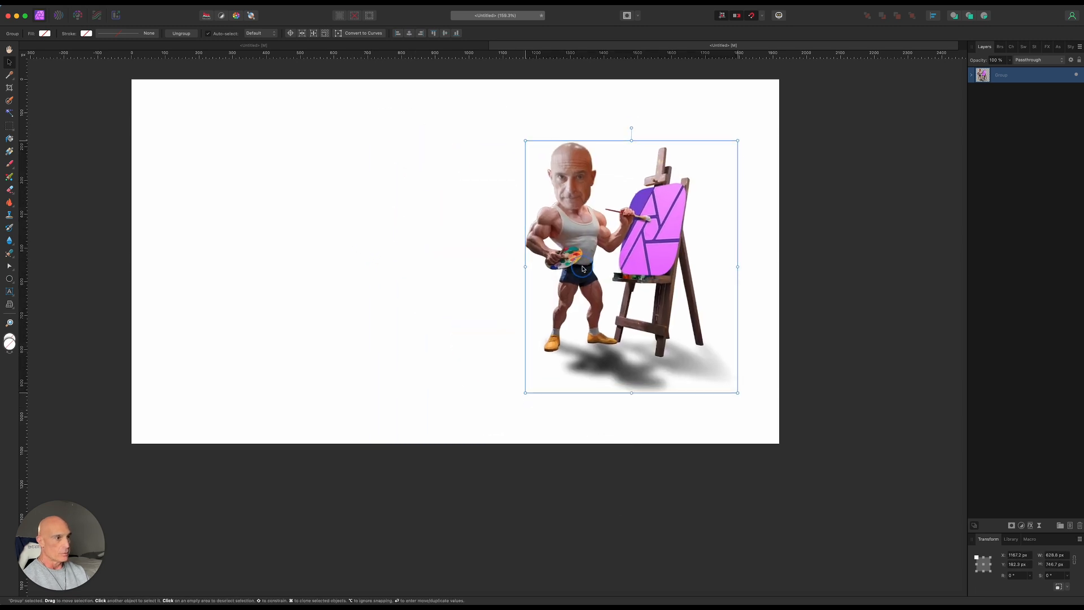
click(846, 240)
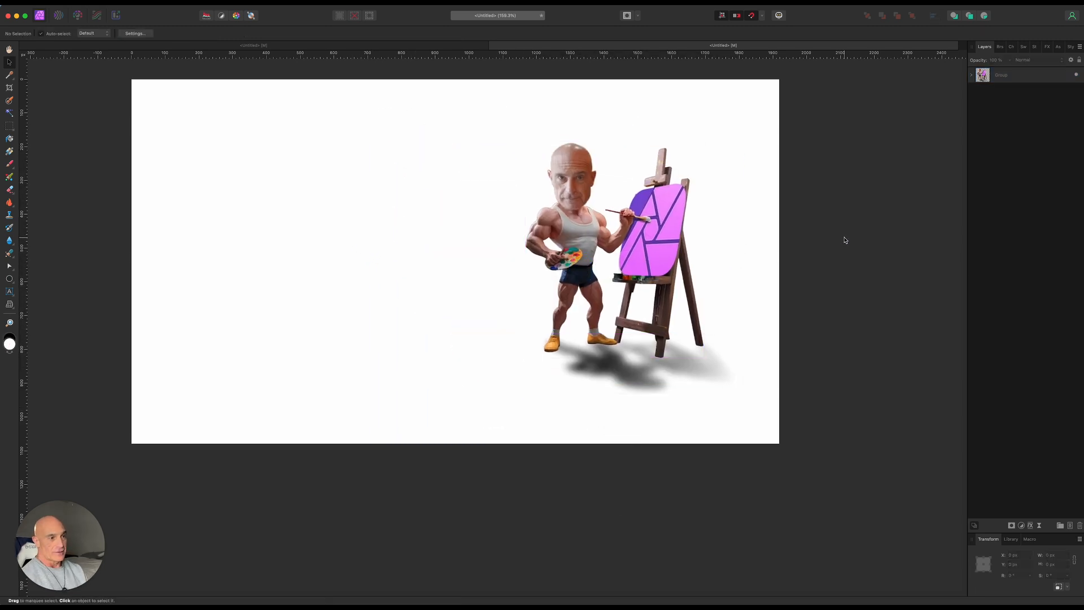